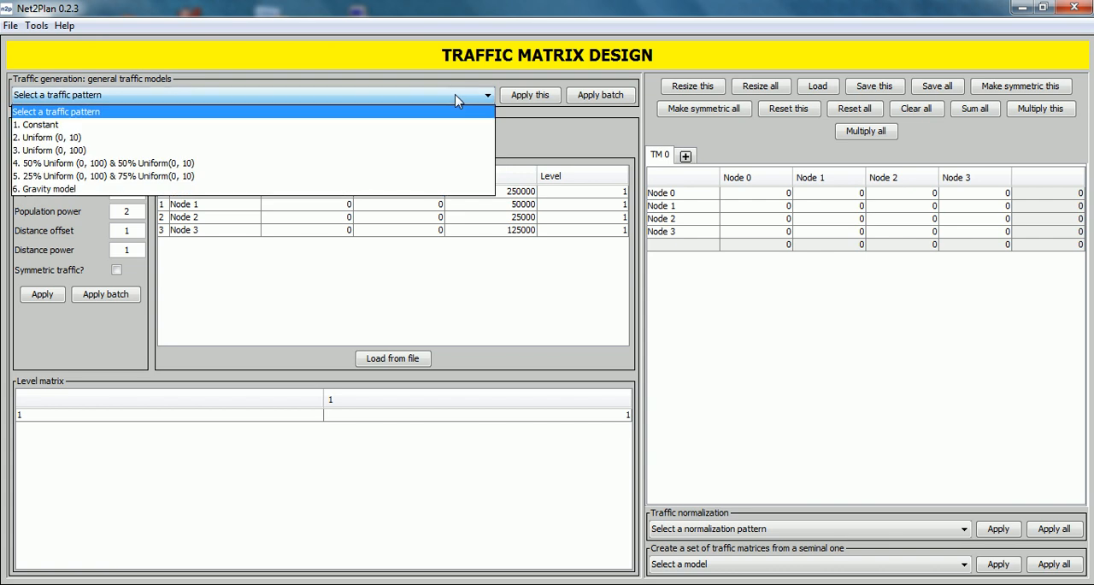
pyautogui.click(457, 97)
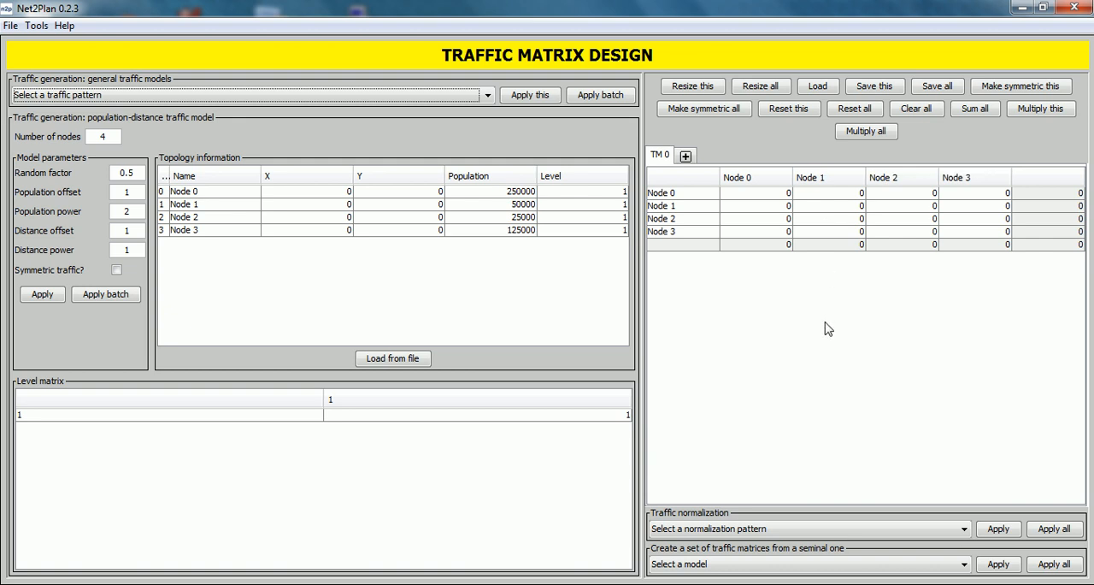
pyautogui.click(746, 530)
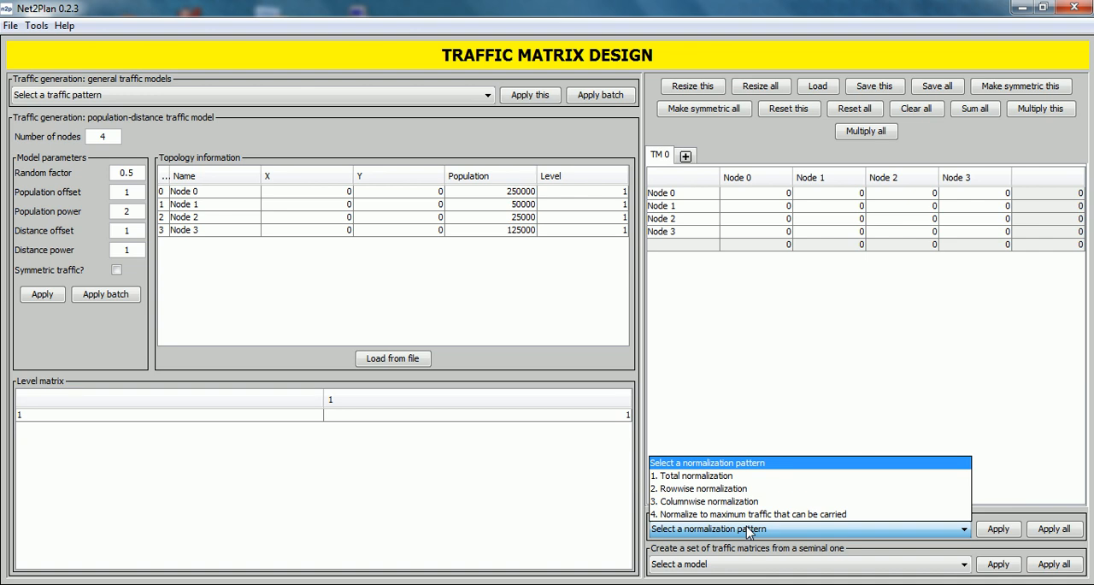
pyautogui.click(747, 530)
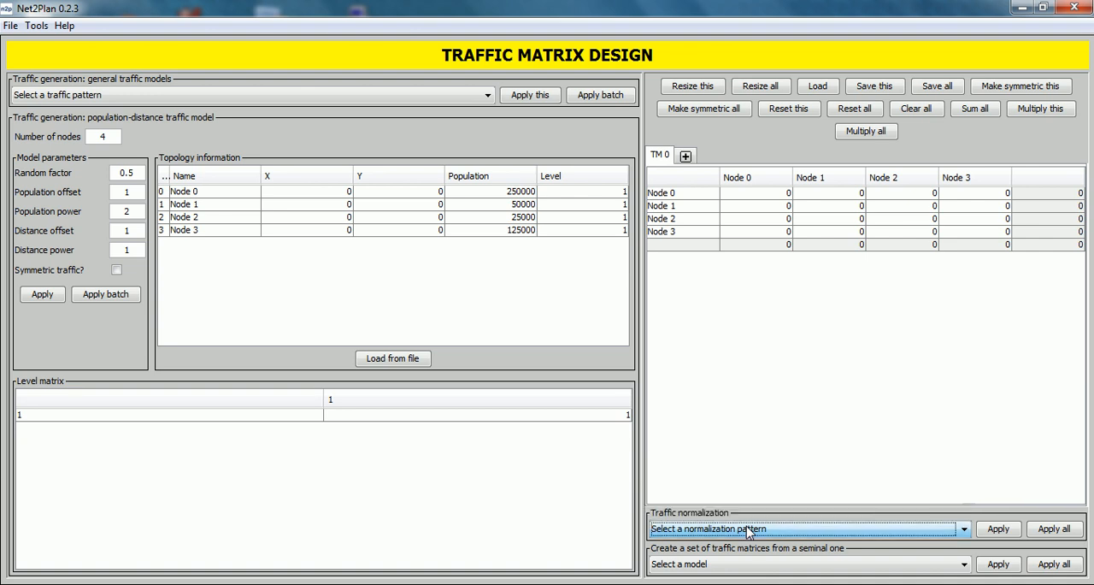
pyautogui.click(732, 565)
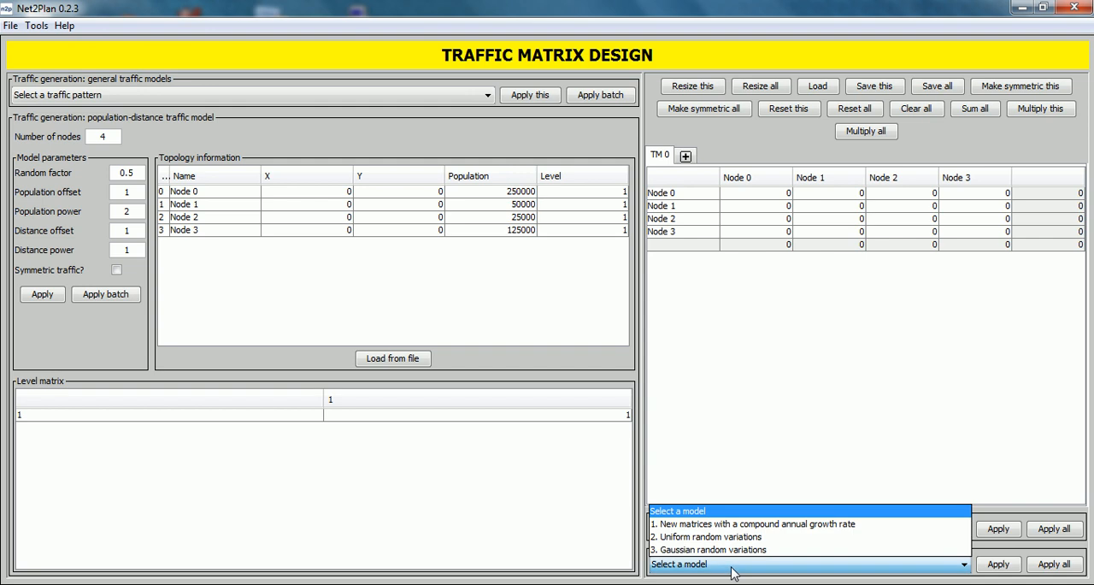
pyautogui.click(732, 567)
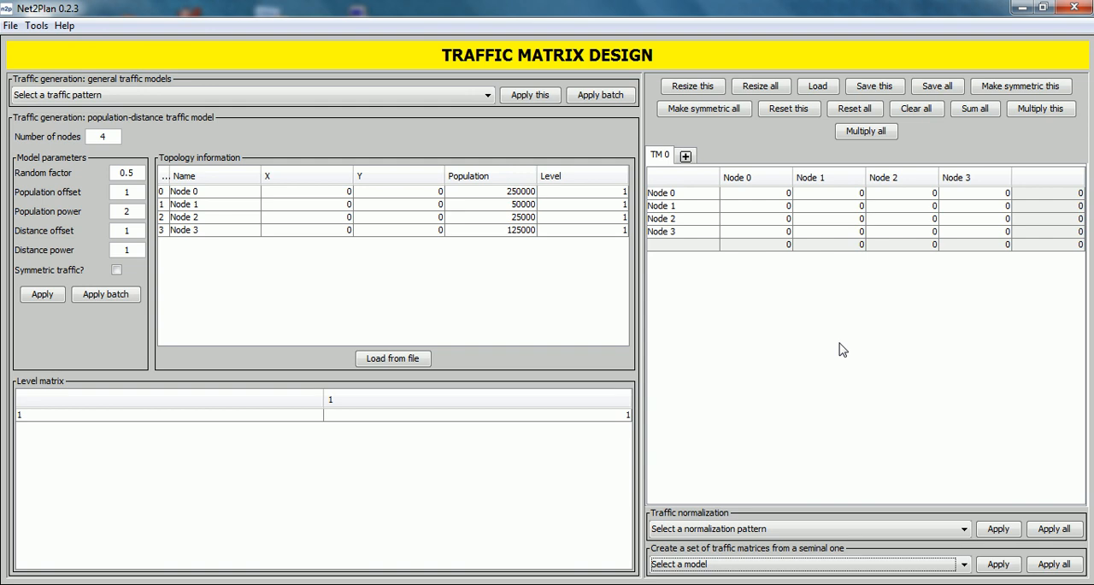
# - Resize the current traffic matrix to 4 nodes
pyautogui.click(705, 92)
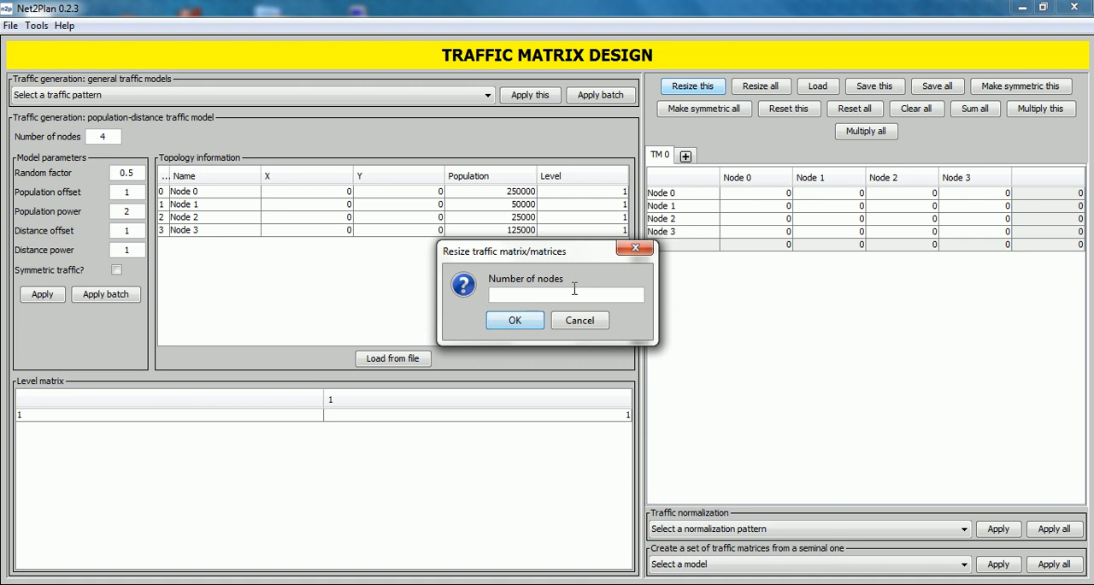
pyautogui.write('4')
pyautogui.click(515, 321)
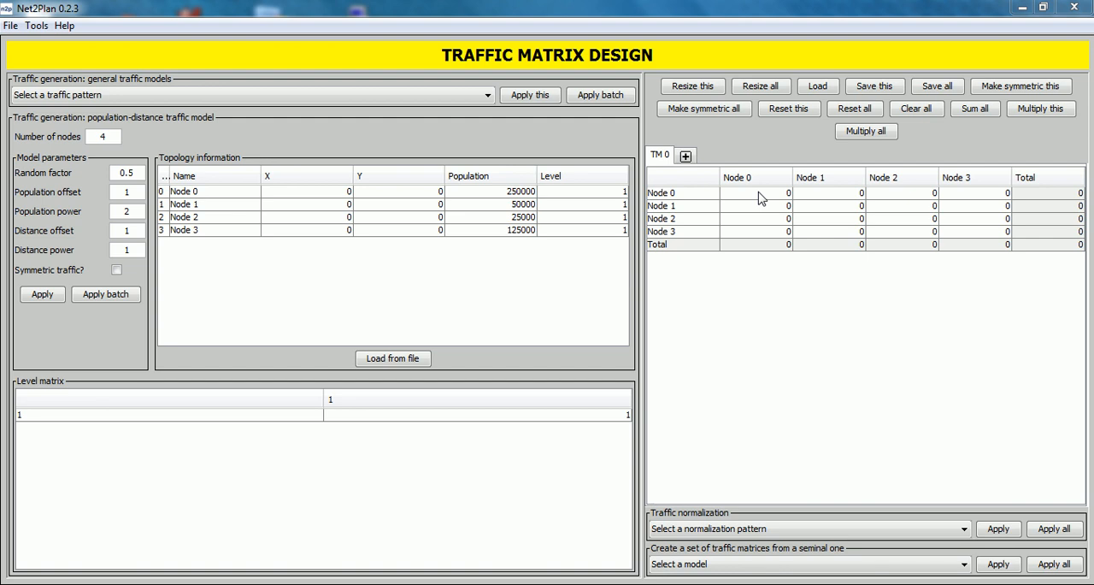
# - Fill the Node 0 row of the traffic matrix with 9 for Node 1, 2 for Node 2 and 3 for Node 3
pyautogui.doubleClick(816, 194)
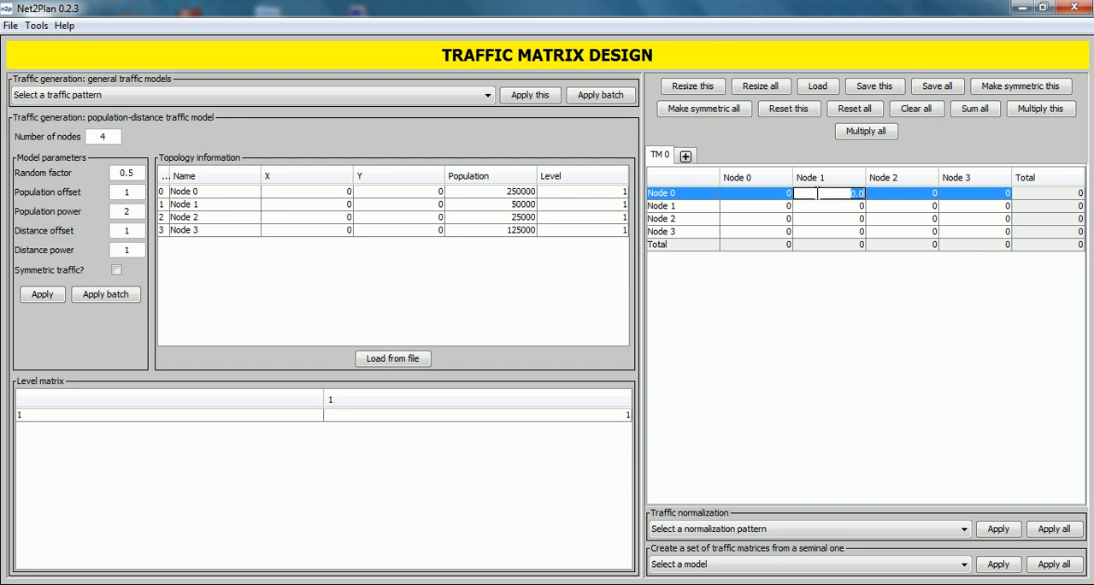
pyautogui.write('9')
pyautogui.click(920, 195)
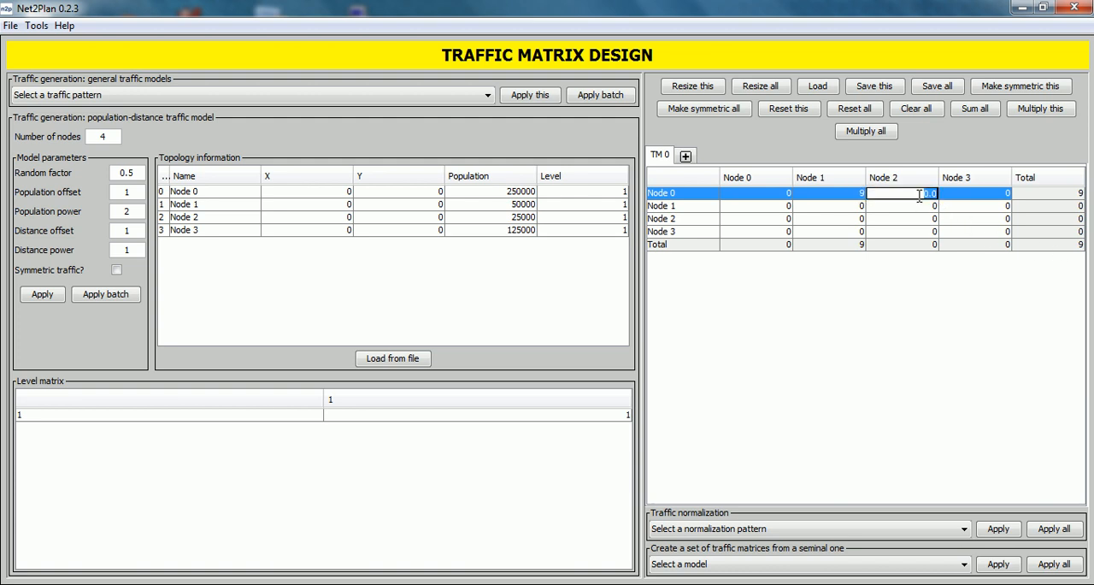
pyautogui.write('2')
pyautogui.click(965, 193)
pyautogui.write('3')
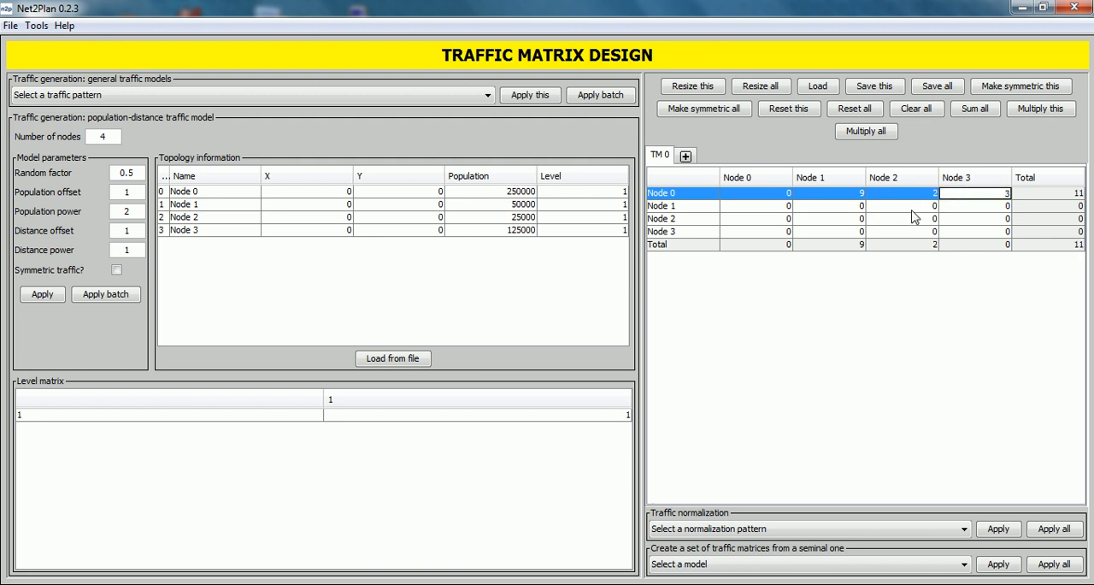
# - Fill the Node 1 row of the traffic matrix with 4 for Node 0, 6 for Node 2 and 2 for Node 3
pyautogui.click(778, 205)
pyautogui.write('4')
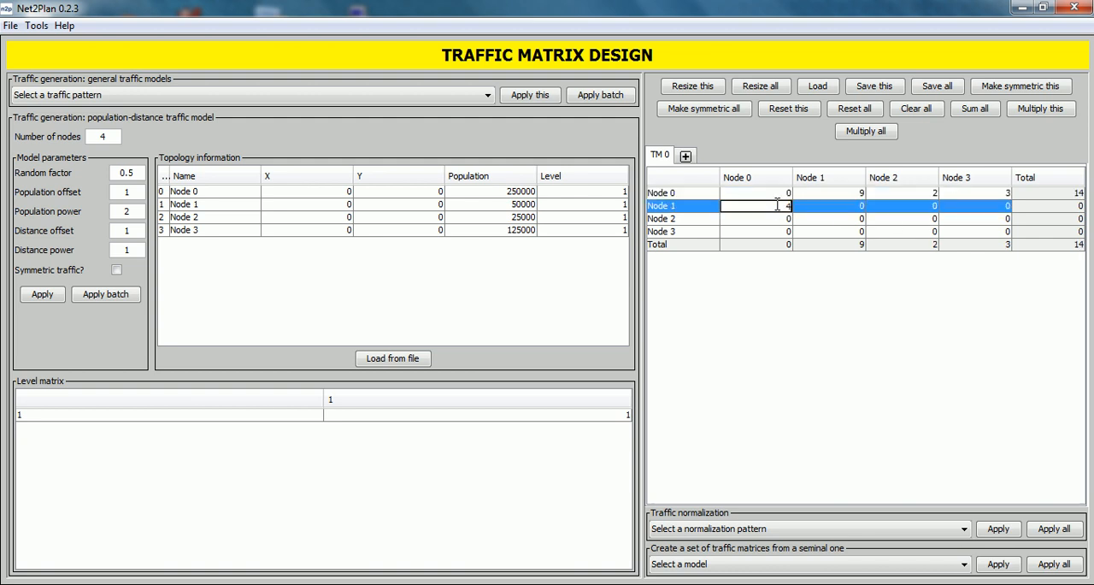
pyautogui.click(930, 206)
pyautogui.write('6')
pyautogui.click(955, 205)
pyautogui.write('2')
# - Fill the Node 2 row of the traffic matrix with 7 for Node 0, 1 for Node 1 and 1 for Node 3
pyautogui.click(762, 218)
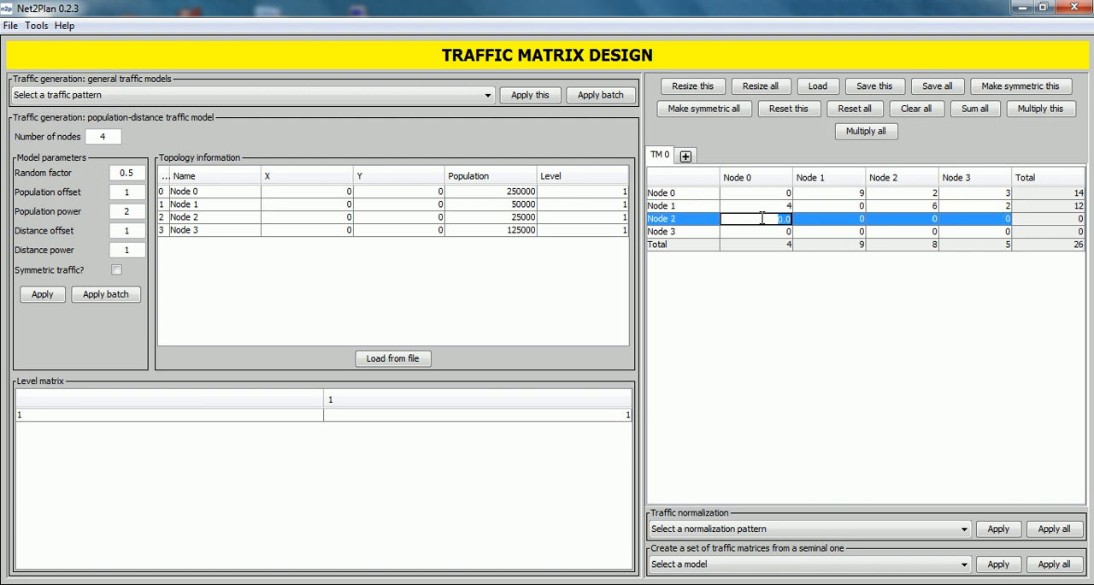
pyautogui.write('7')
pyautogui.click(803, 221)
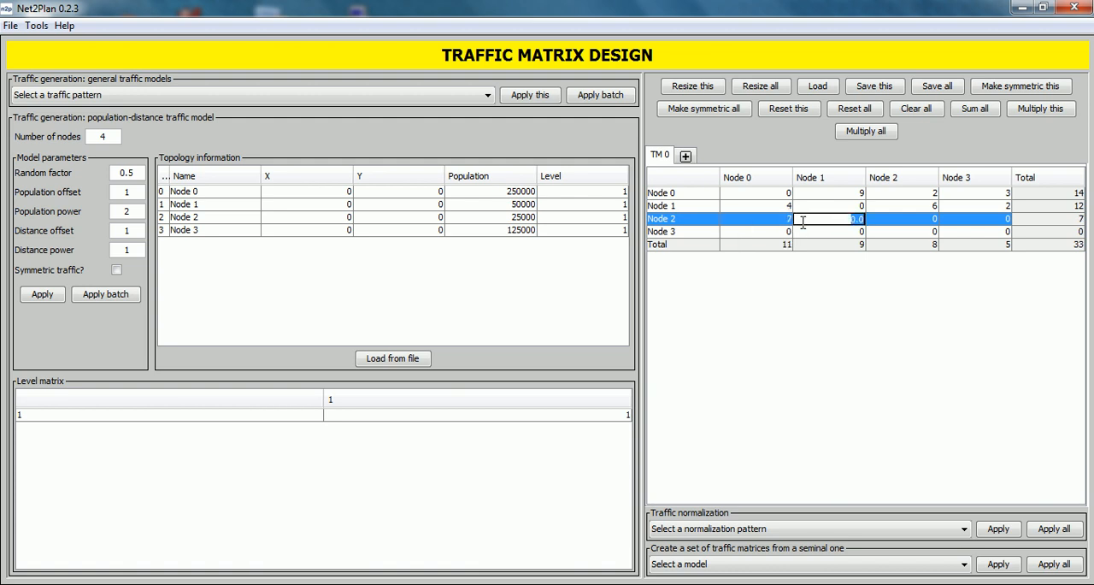
pyautogui.write('1')
pyautogui.click(953, 220)
pyautogui.write('1')
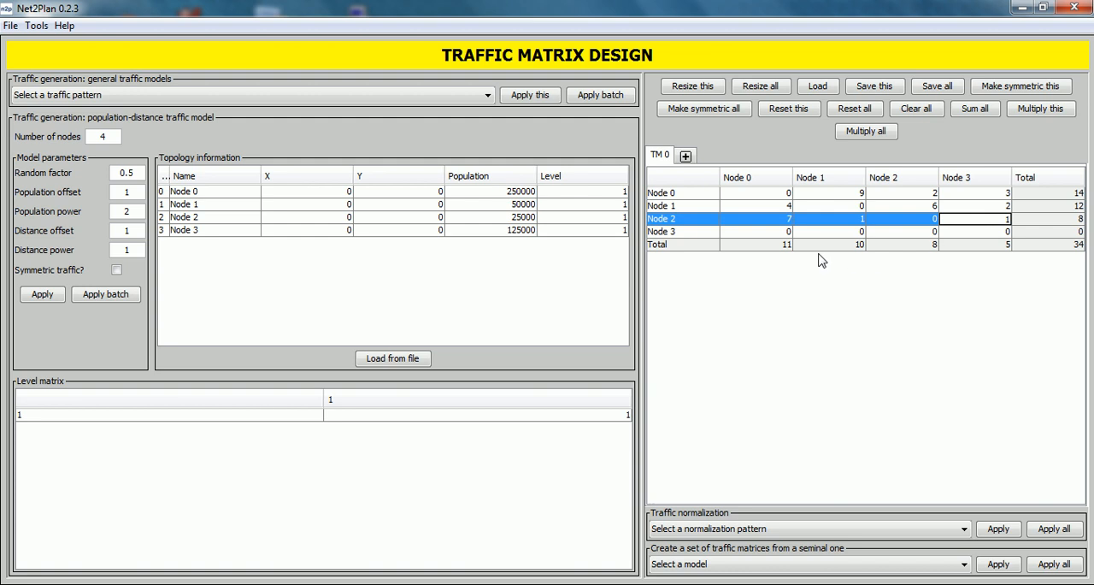
# - Fill the Node 3 row of the traffic matrix with 8 for Node 0, 3 for Node 1 and 4 for Node 2
pyautogui.click(774, 232)
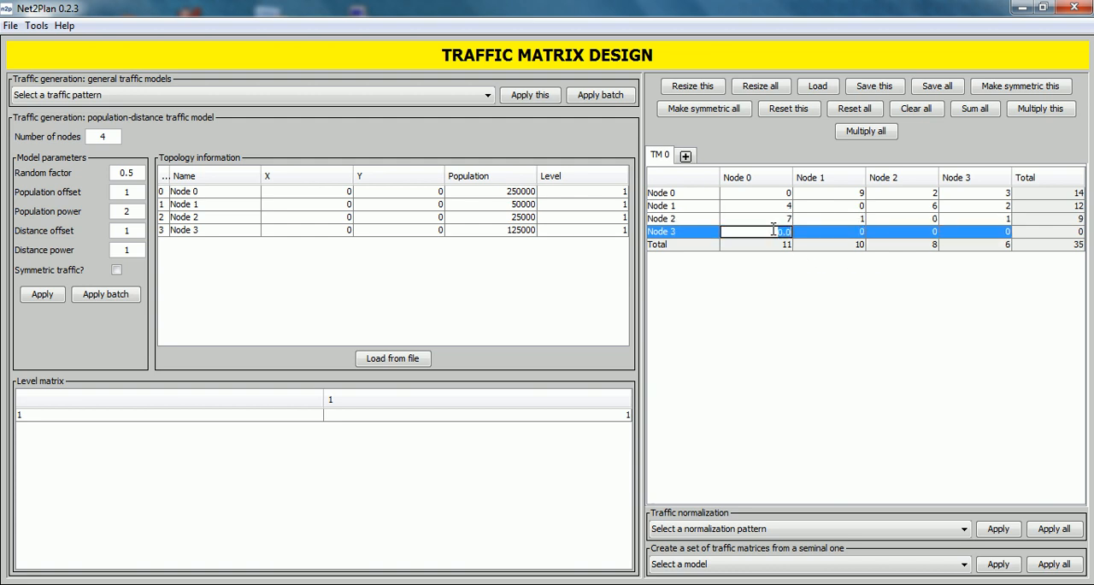
pyautogui.write('8')
pyautogui.click(837, 228)
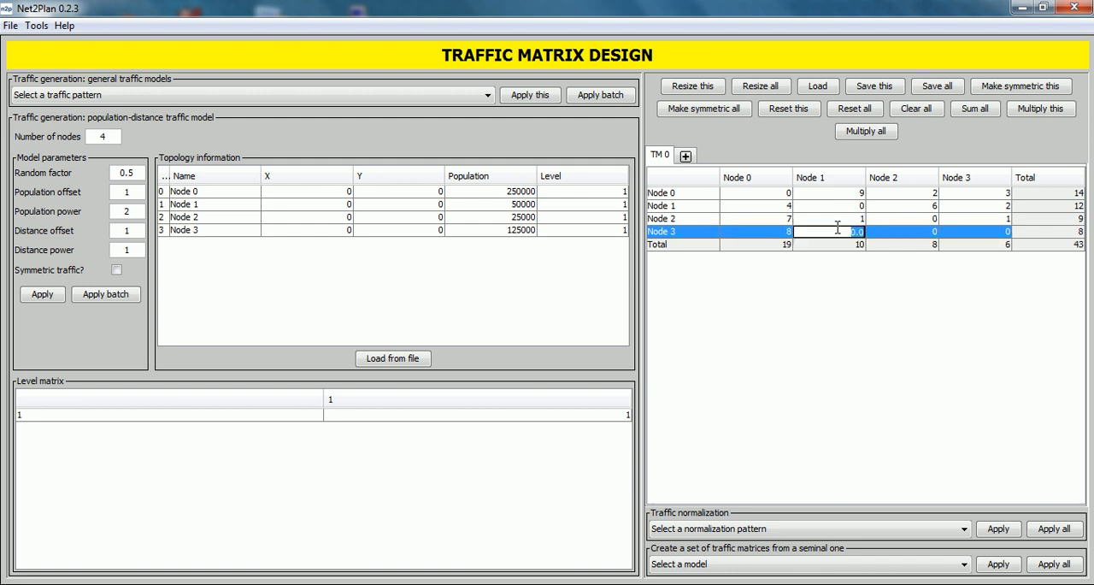
pyautogui.write('3')
pyautogui.click(887, 231)
pyautogui.write('4')
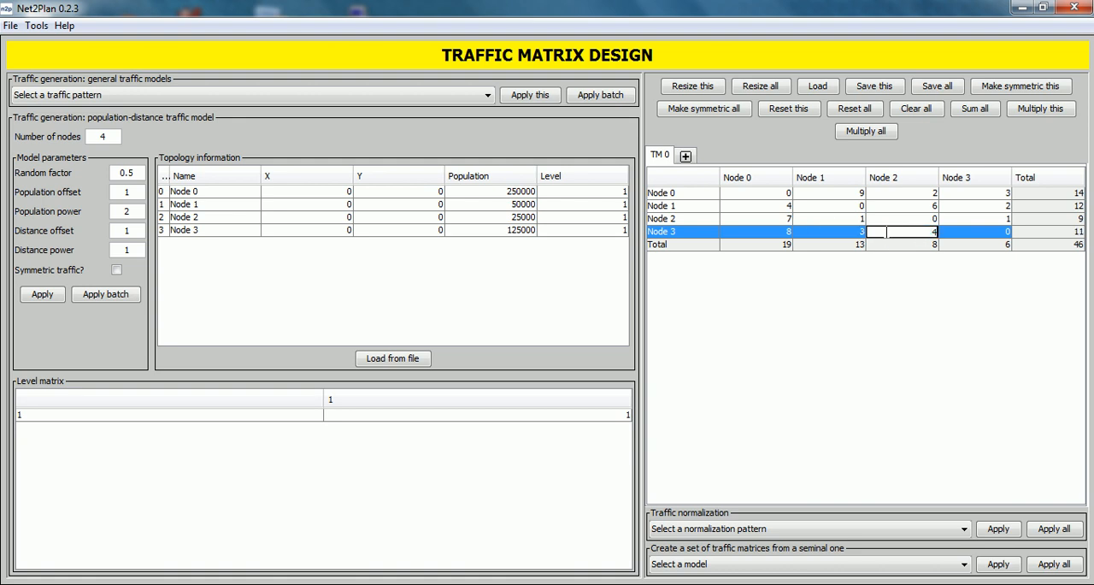
pyautogui.press('Return')
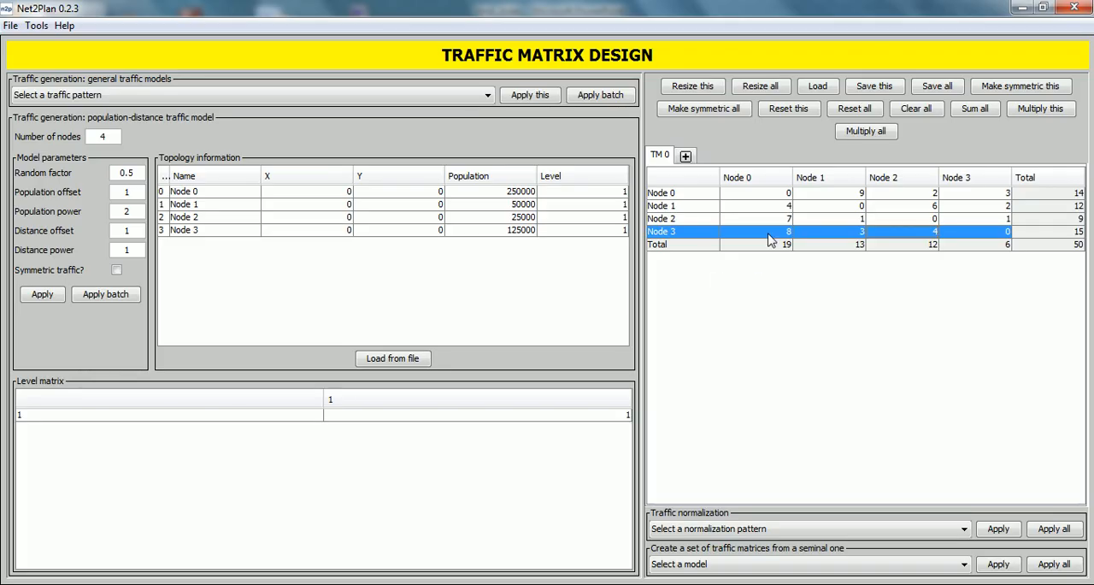
# - Save the current traffic matrix as tmexample in the trafficMatrices folder
pyautogui.click(876, 89)
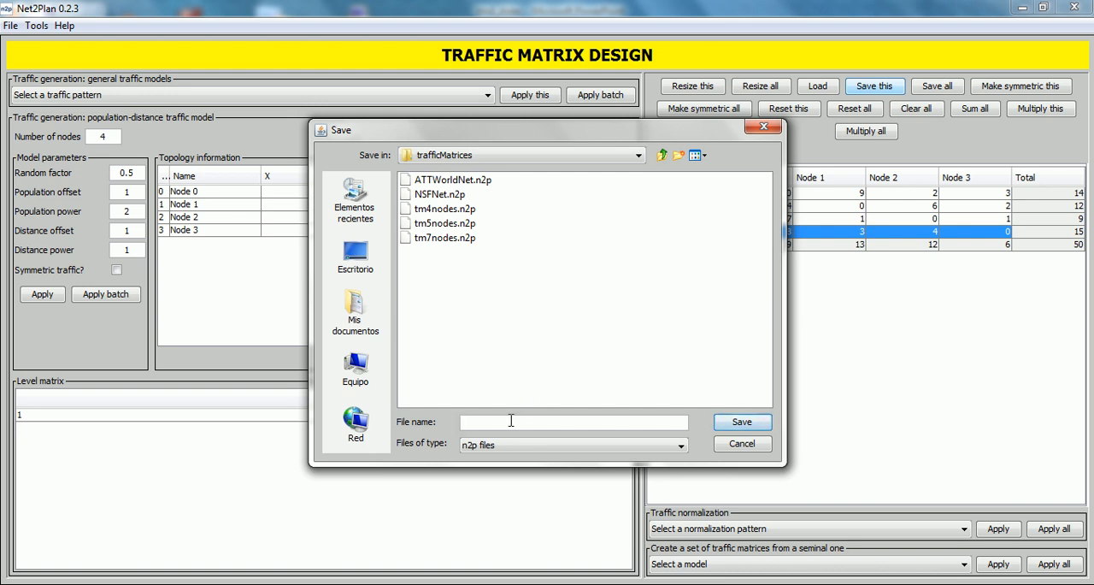
pyautogui.write('tmexample')
pyautogui.click(728, 427)
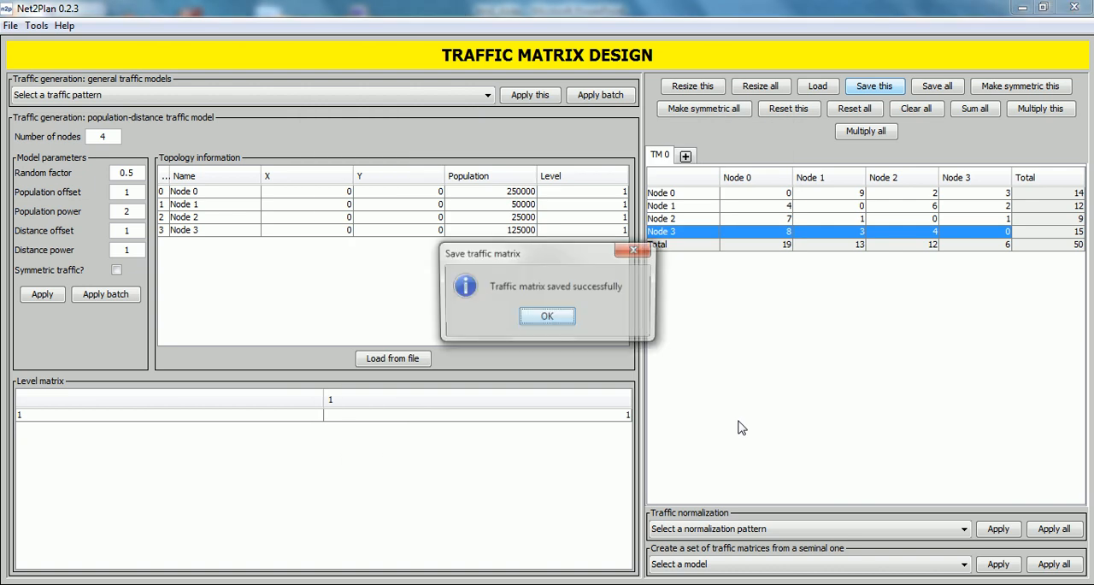
pyautogui.click(556, 318)
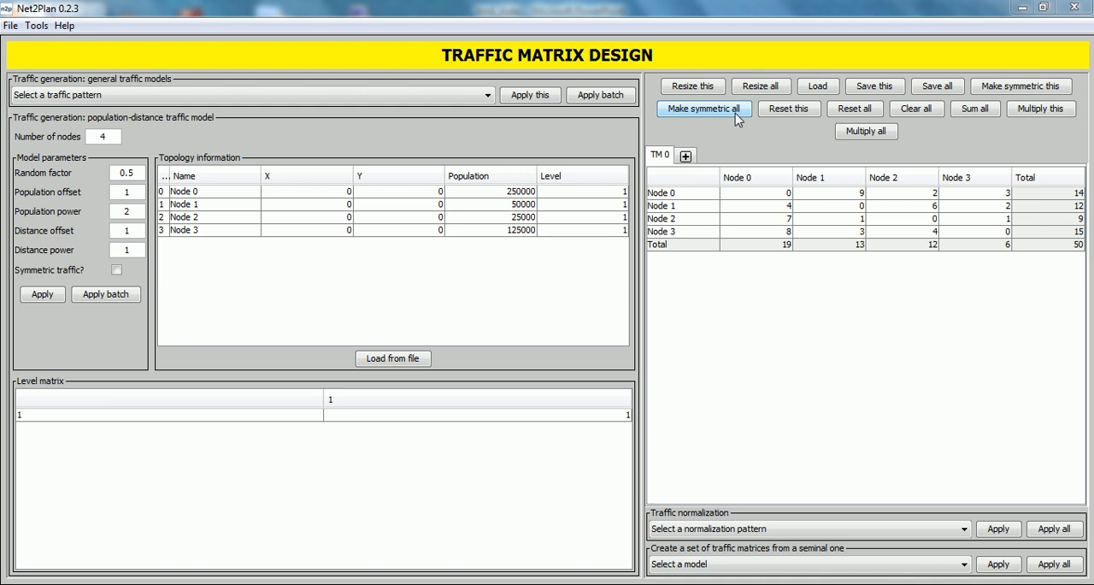
# - Make the current traffic matrix symmetric, and sum all matrices into a new one, comparing it with TM 0
pyautogui.click(1030, 90)
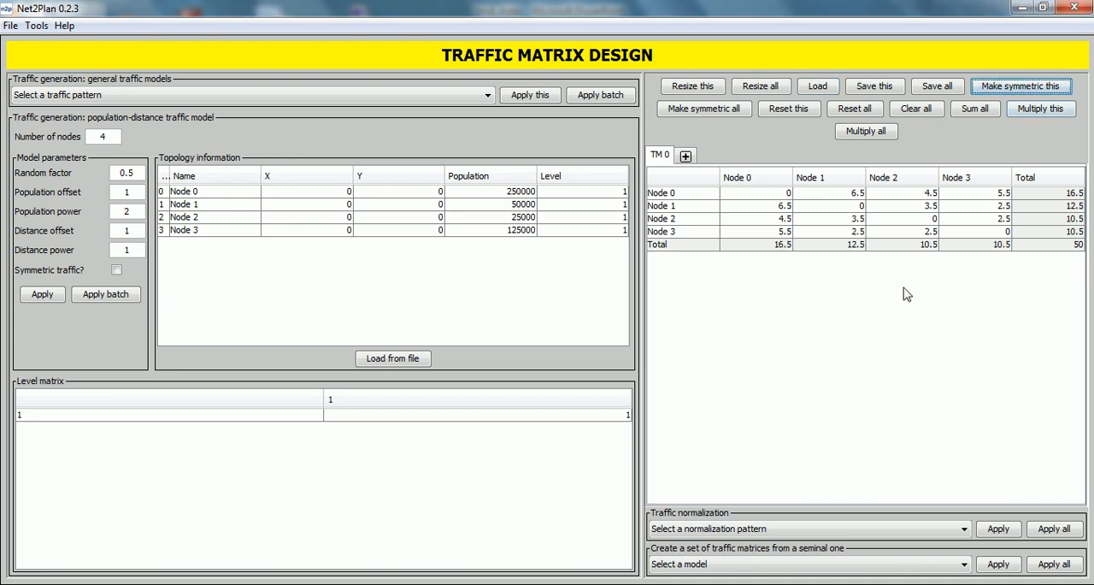
pyautogui.click(973, 116)
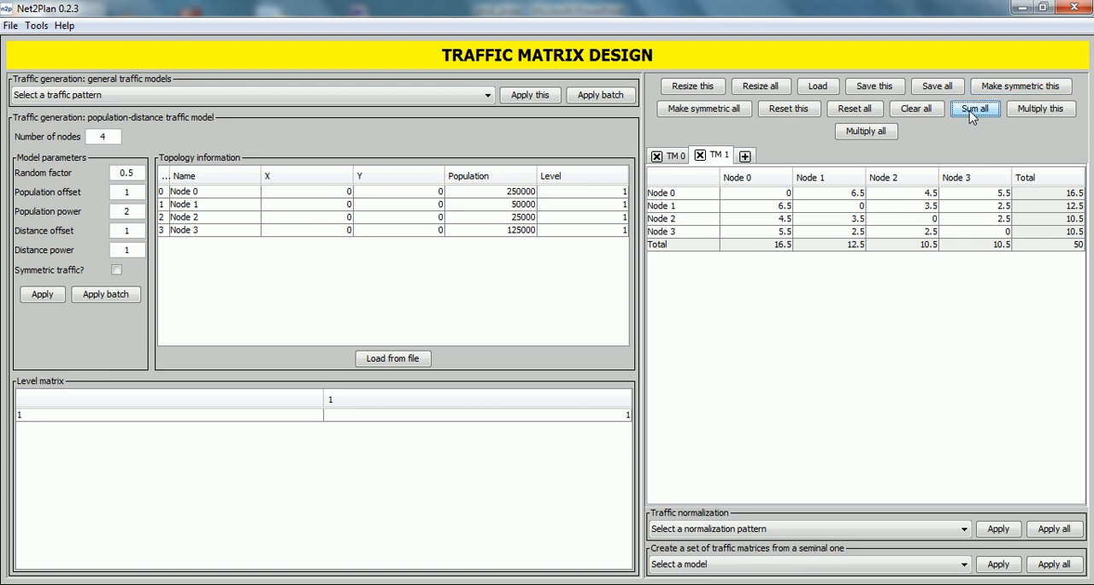
pyautogui.click(678, 159)
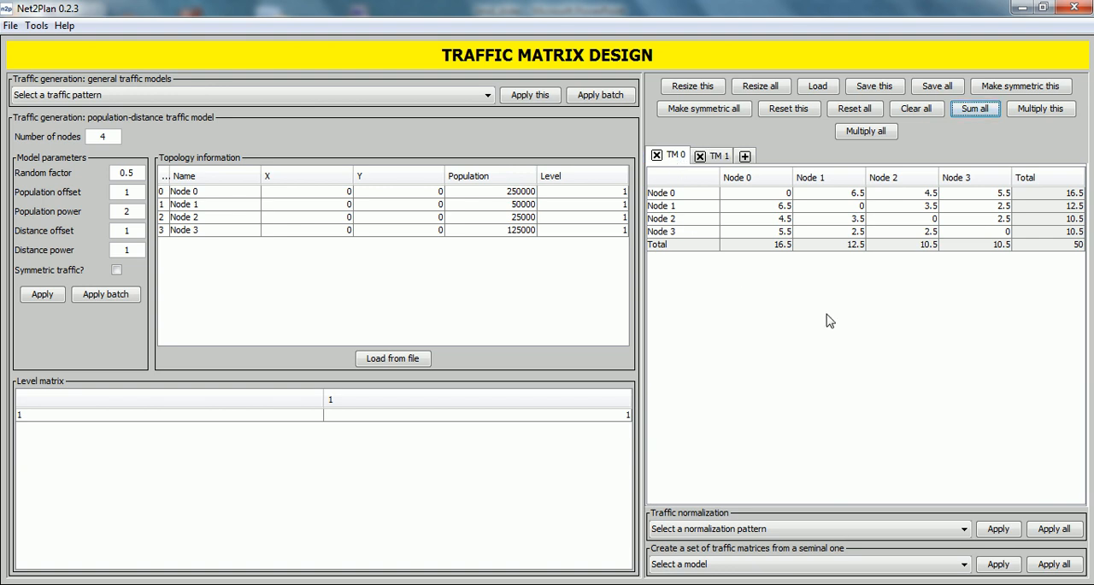
pyautogui.click(723, 158)
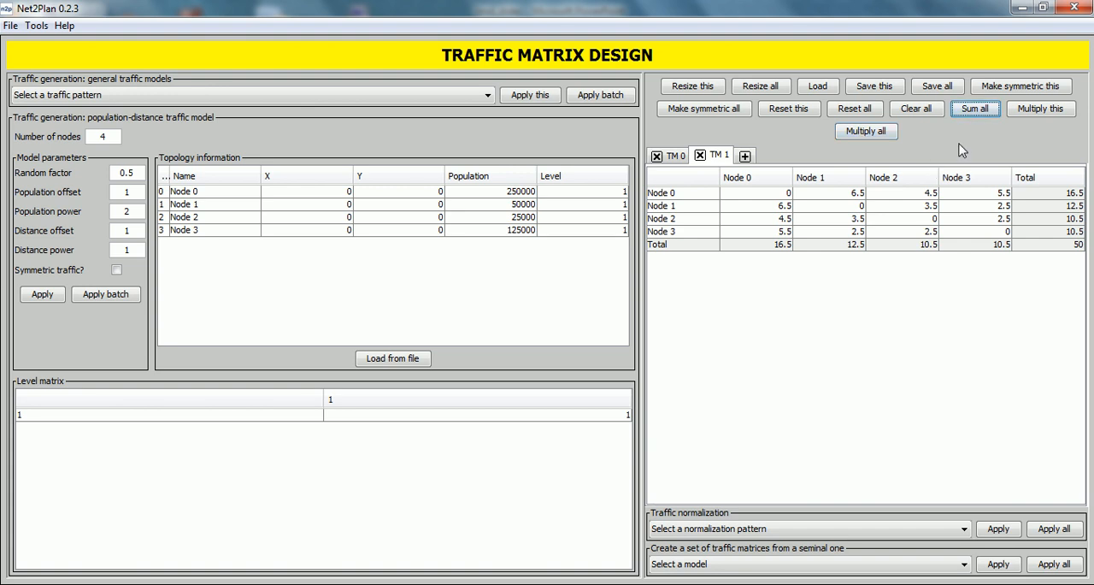
# - Multiply all traffic matrices by a factor of 2
pyautogui.click(876, 134)
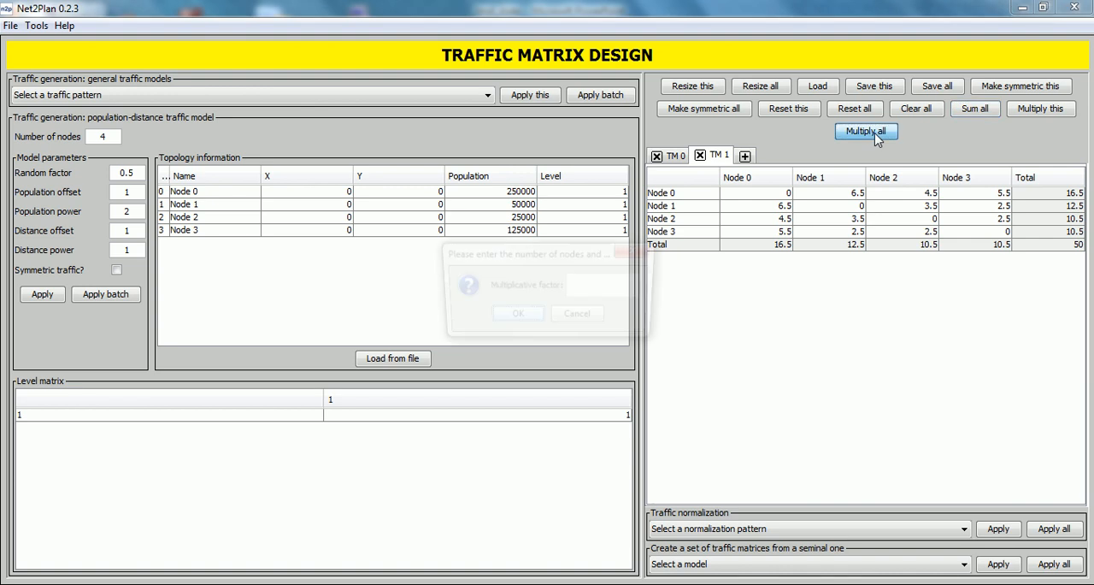
pyautogui.click(627, 286)
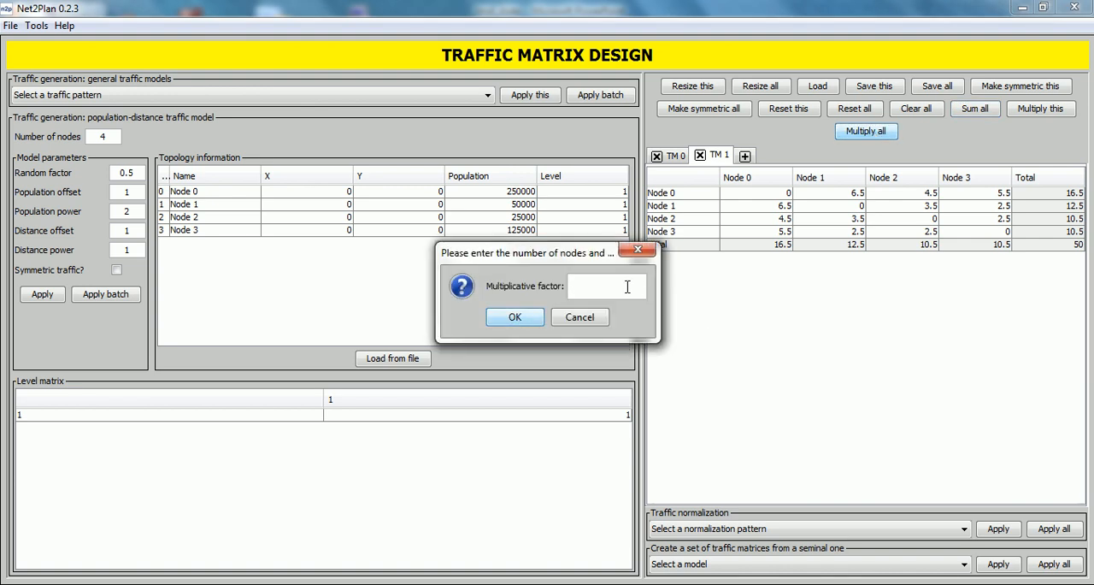
pyautogui.write('2')
pyautogui.click(525, 318)
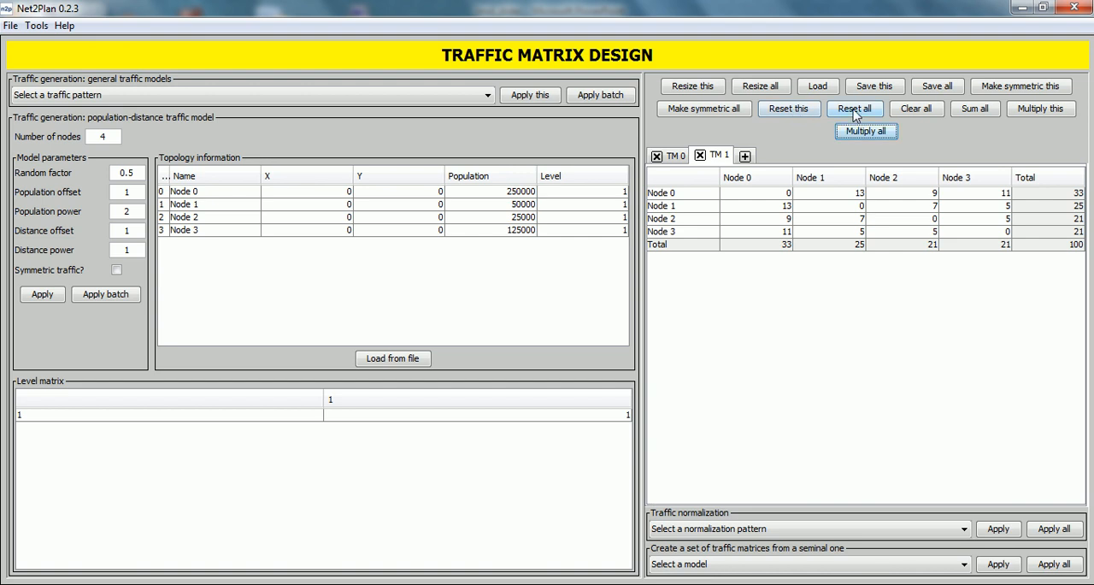
# - Reset the values of traffic matrix TM 1 and clear all traffic matrices
pyautogui.click(788, 115)
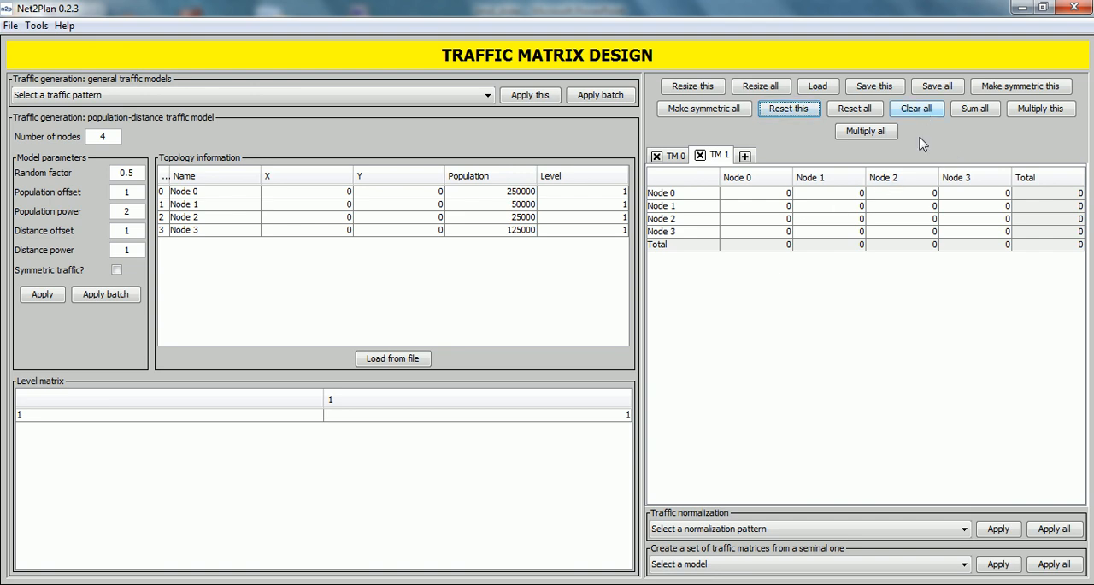
pyautogui.click(926, 111)
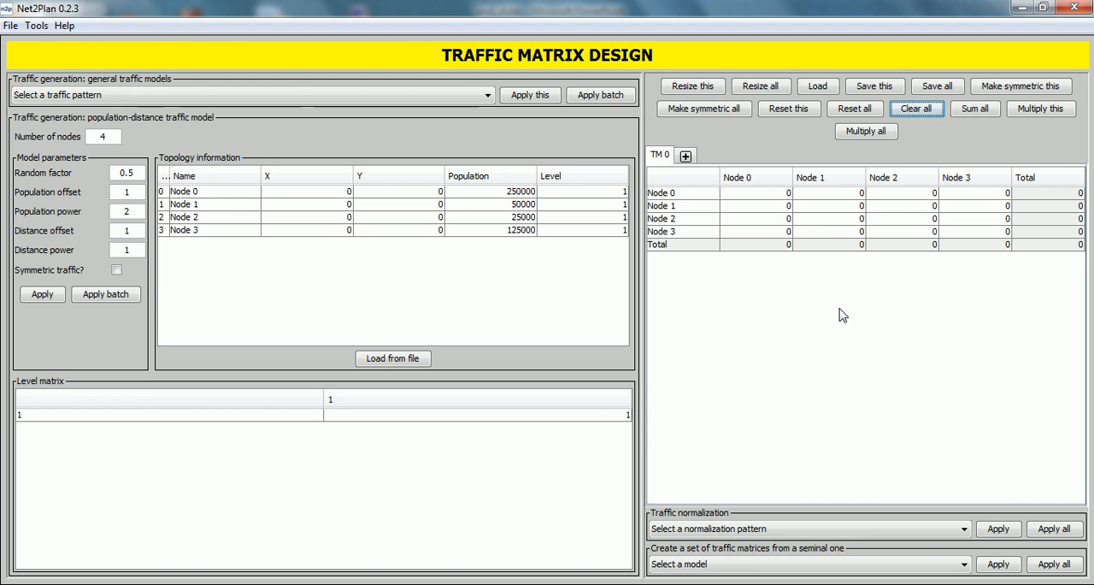
# - Load the saved traffic matrix file tmexample.n2p from the trafficMatrices folder
pyautogui.click(818, 87)
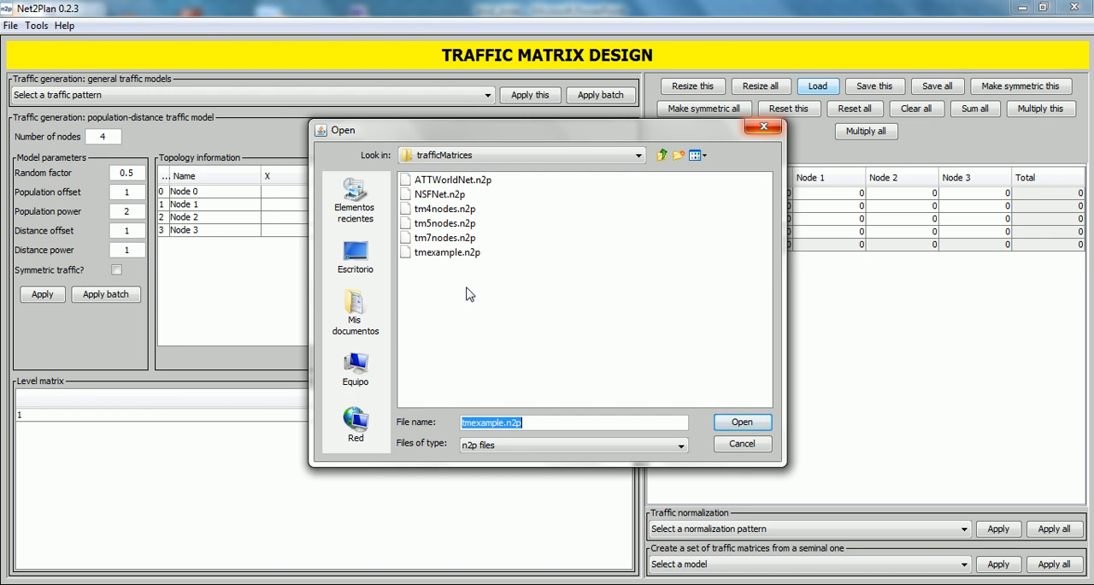
pyautogui.click(441, 254)
pyautogui.click(730, 427)
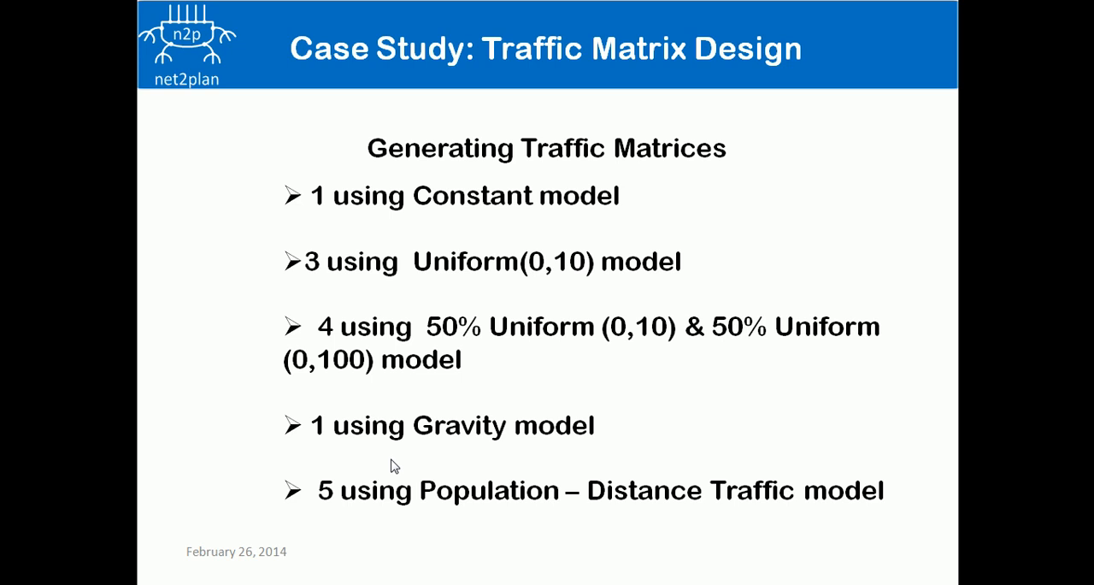
# - Switch to Net2Plan and generate a 5-node traffic matrix with the Constant model and value 3, removing the existing matrices
pyautogui.hotkey('alt', 'Tab')
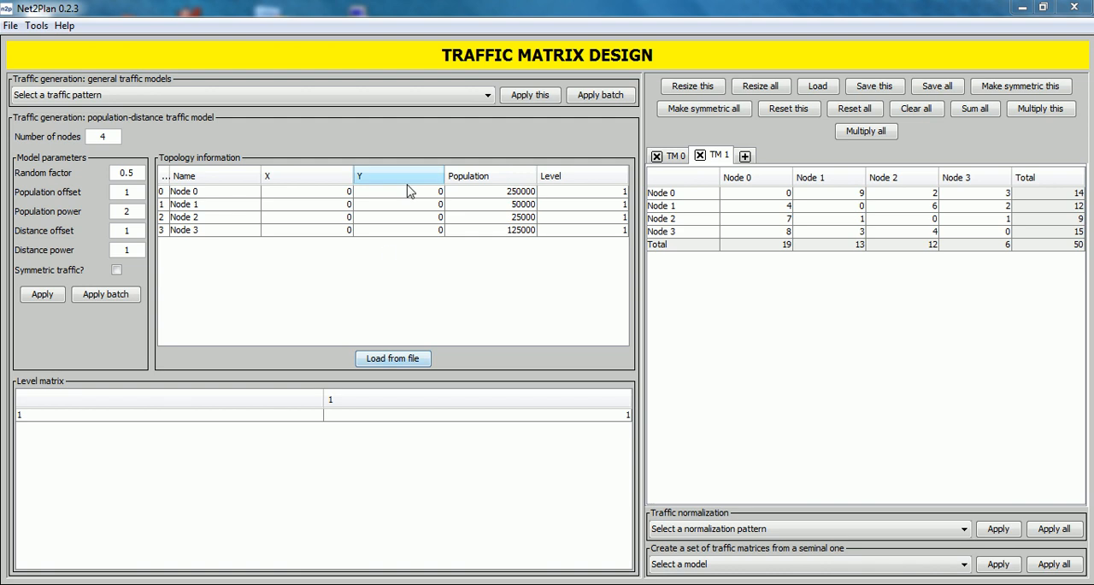
pyautogui.click(349, 102)
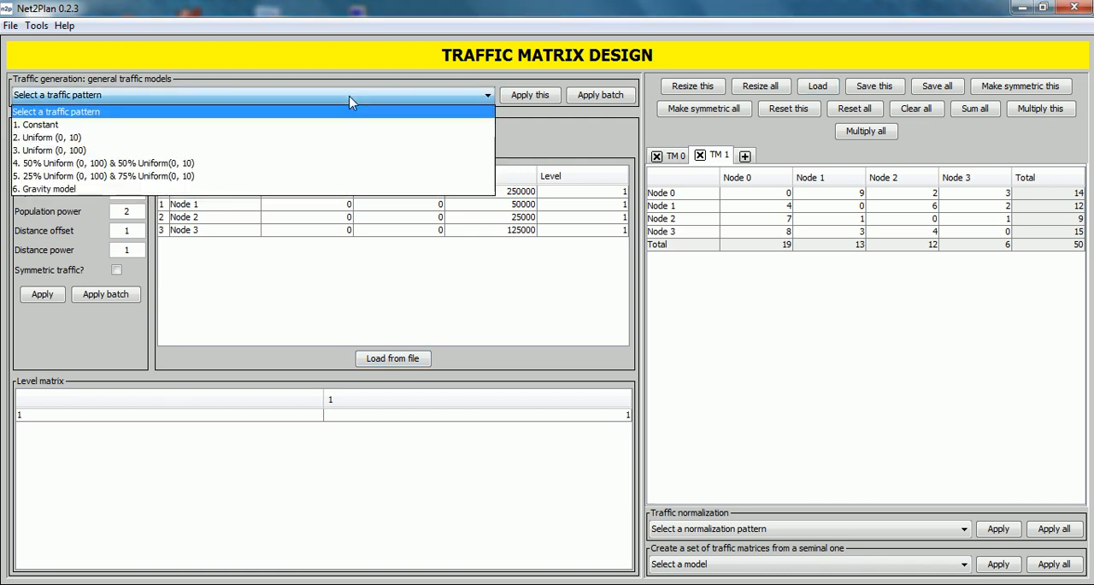
pyautogui.click(306, 125)
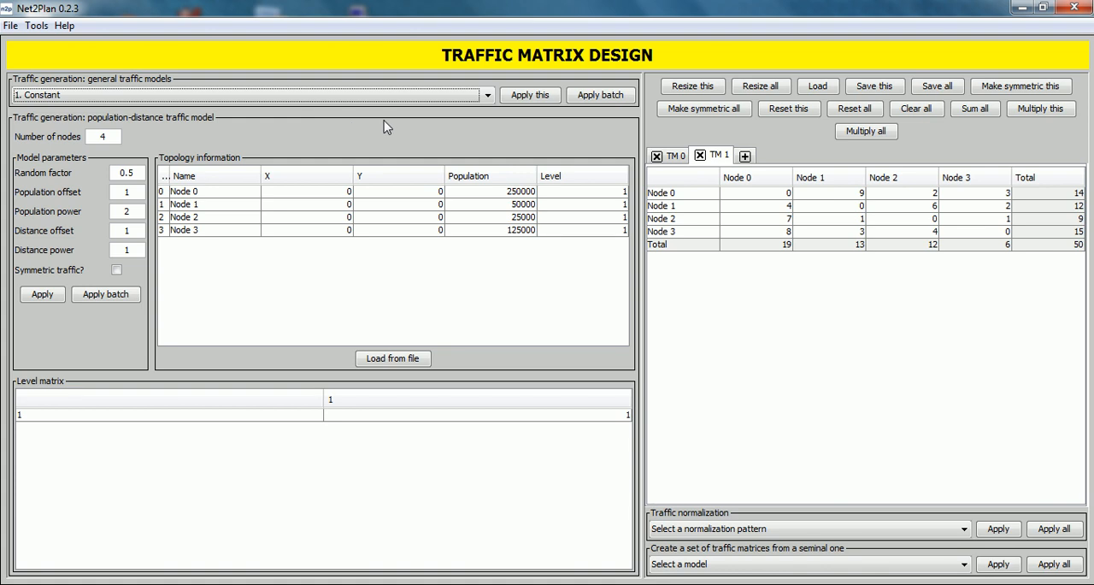
pyautogui.click(531, 98)
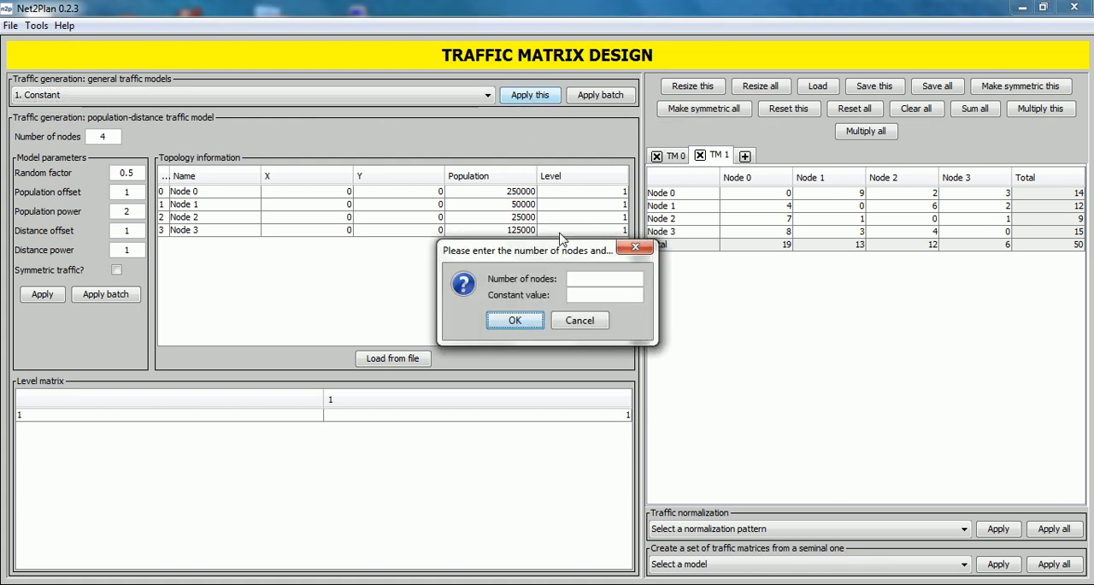
pyautogui.click(589, 279)
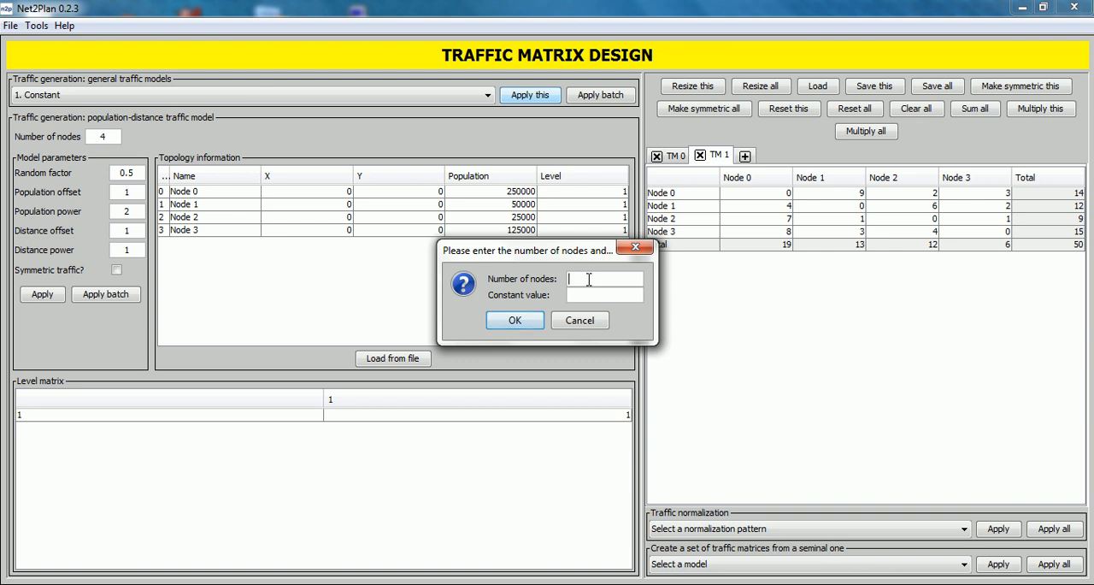
pyautogui.write('5')
pyautogui.click(589, 296)
pyautogui.write('3')
pyautogui.click(517, 321)
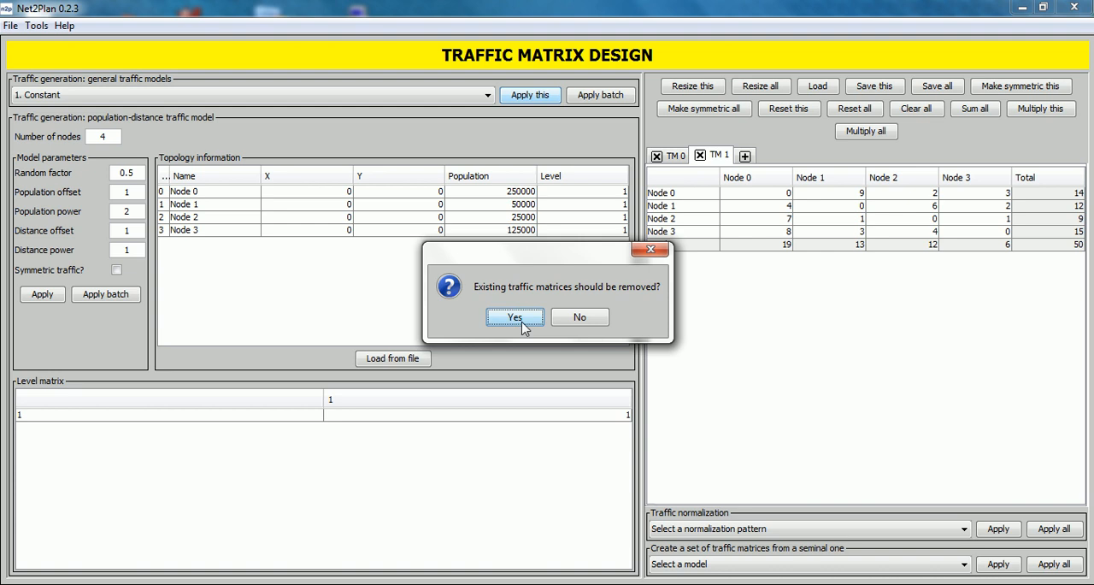
pyautogui.click(514, 317)
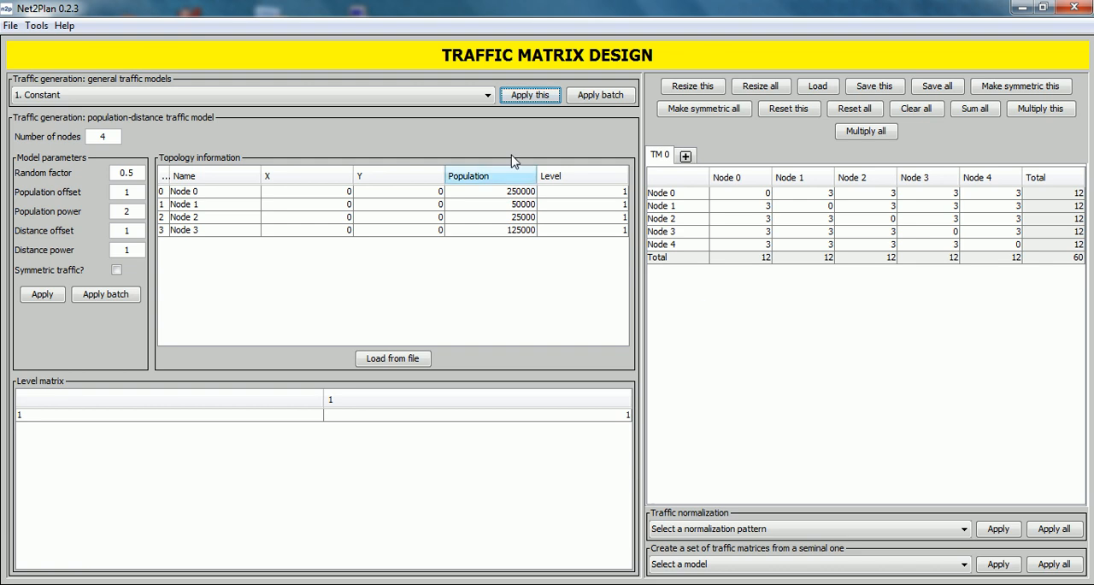
# - Generate a batch of three symmetric 4-node matrices with the Uniform (0, 10) model, replacing the existing ones, and view TM 1 and TM 2
pyautogui.click(391, 100)
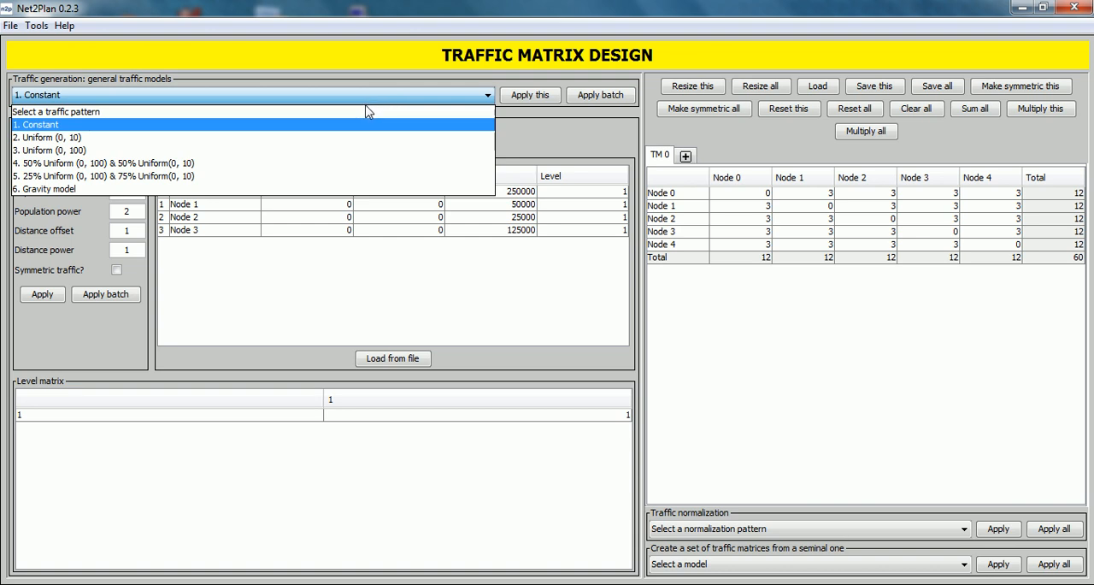
pyautogui.click(313, 141)
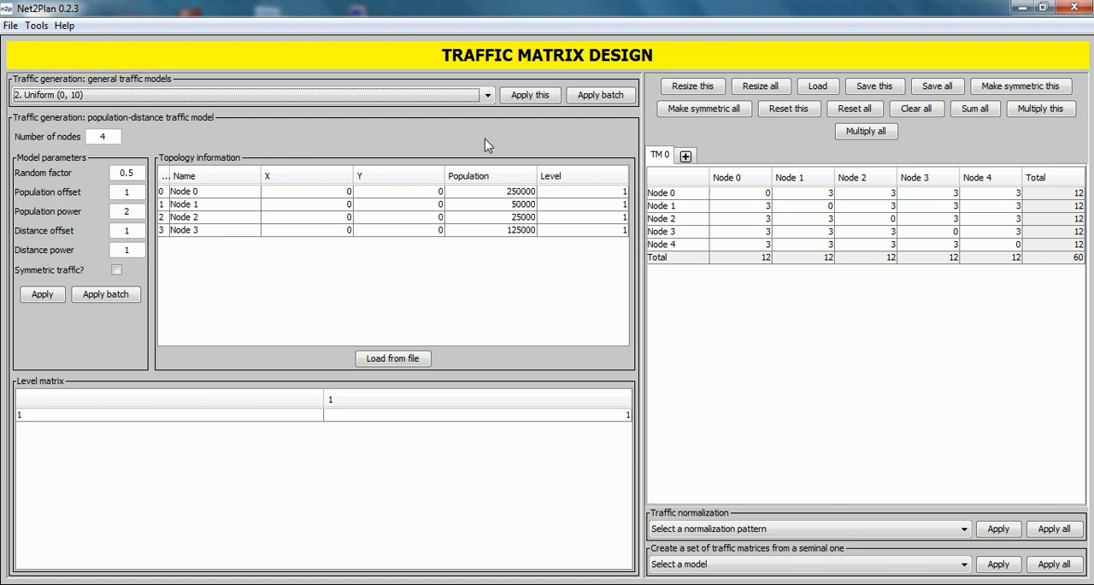
pyautogui.click(614, 104)
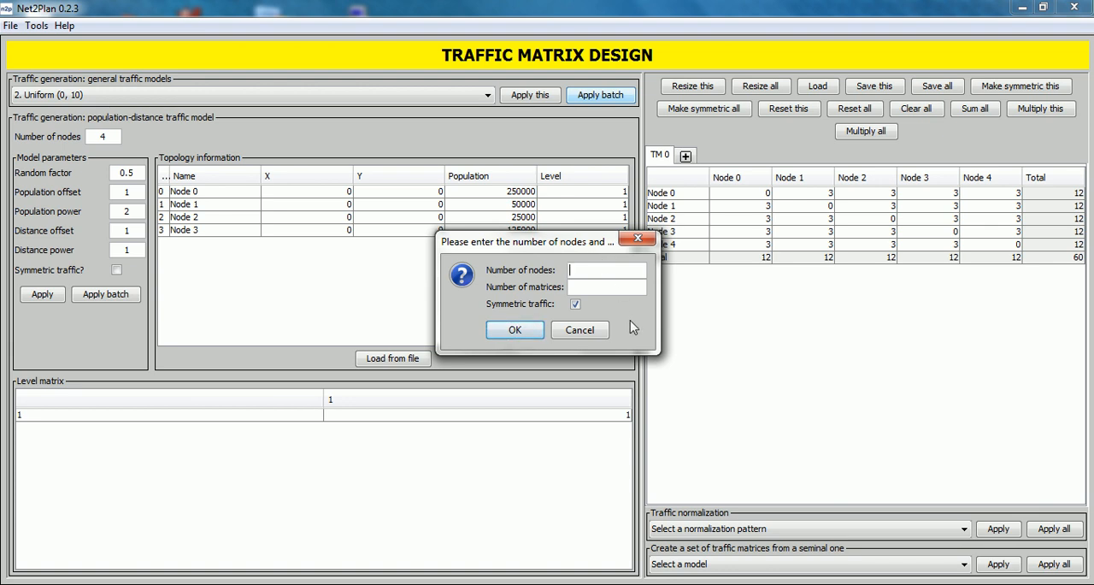
pyautogui.write('4')
pyautogui.click(596, 288)
pyautogui.write('3')
pyautogui.click(521, 331)
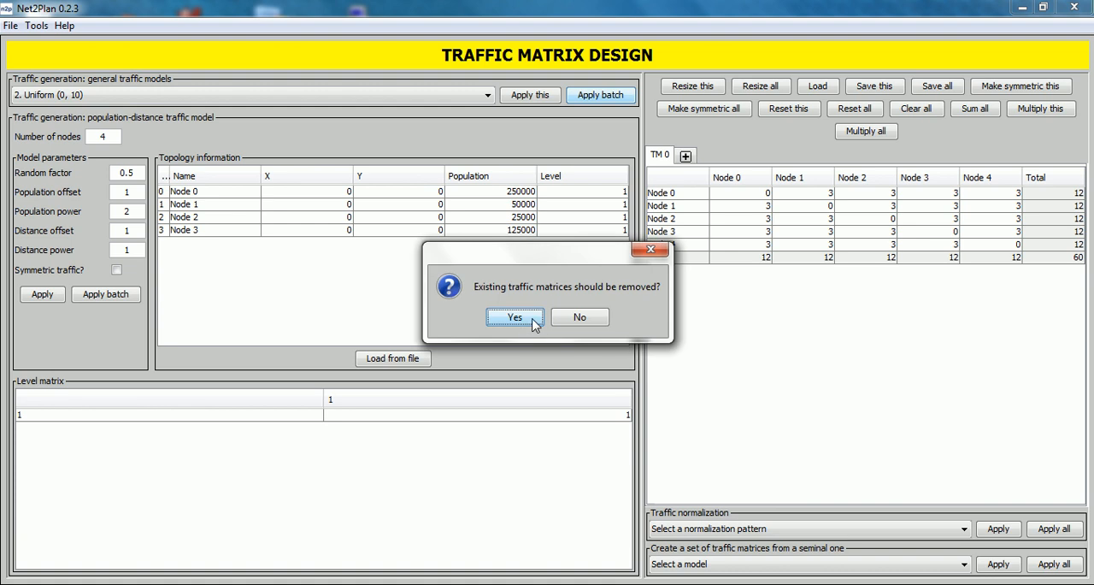
pyautogui.click(515, 317)
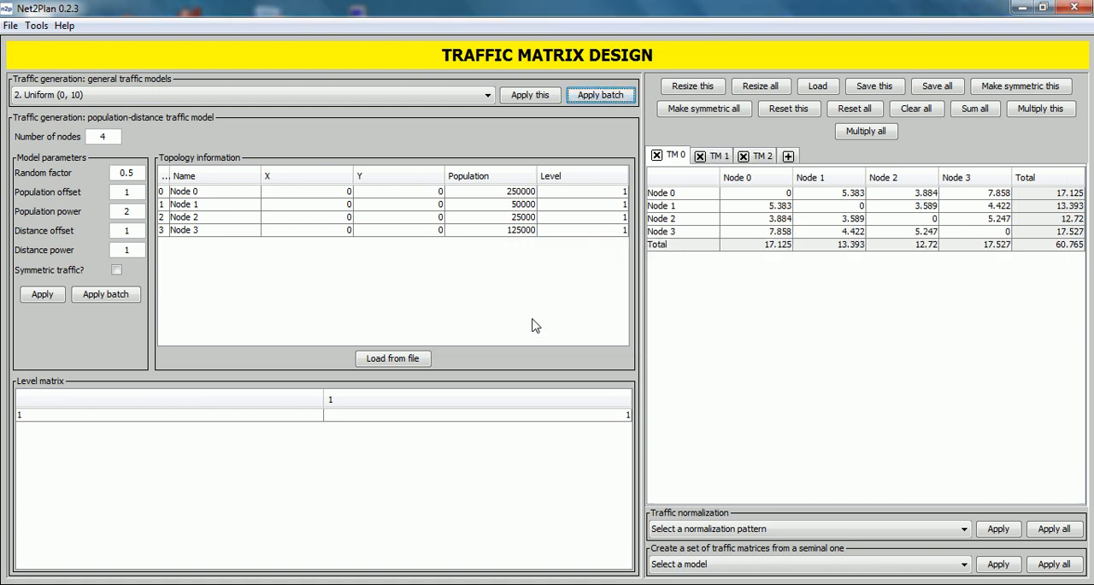
pyautogui.click(718, 157)
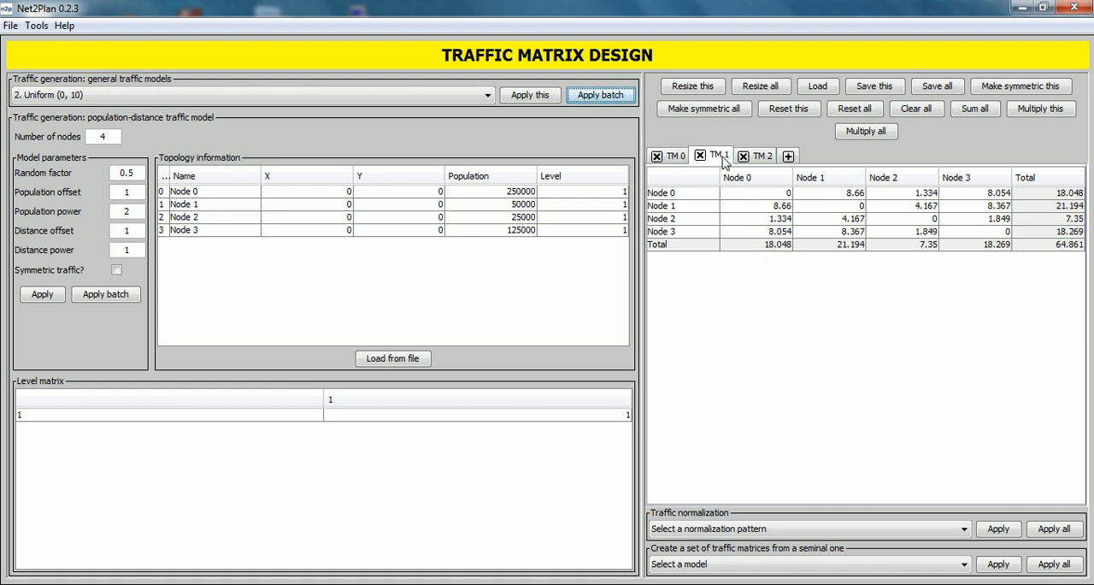
pyautogui.click(768, 161)
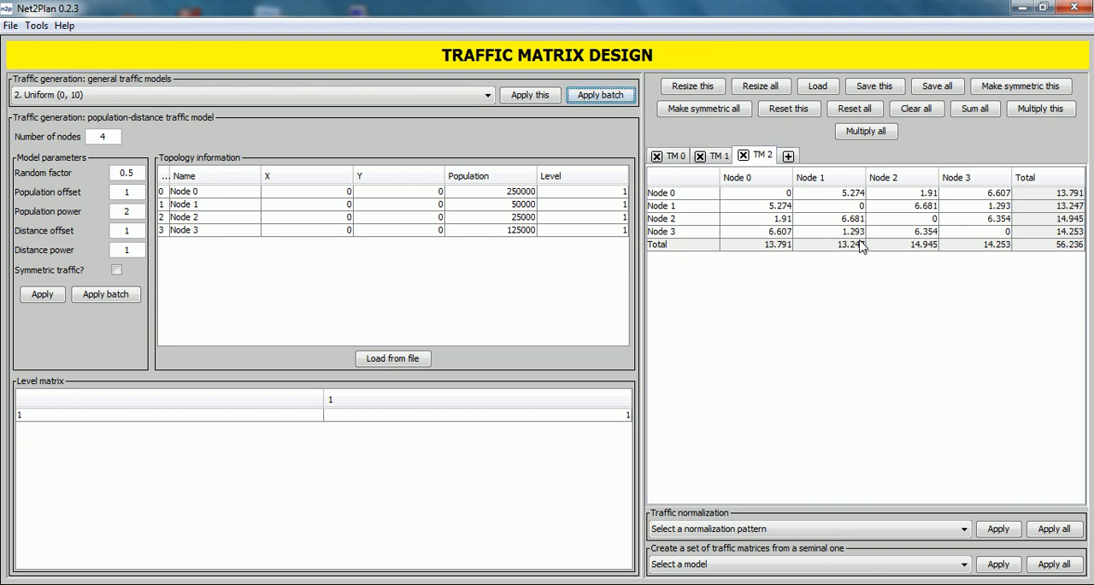
# - Save all traffic matrices in the trafficMatrices folder under the file name uniform0-10tm.n2p
pyautogui.click(936, 89)
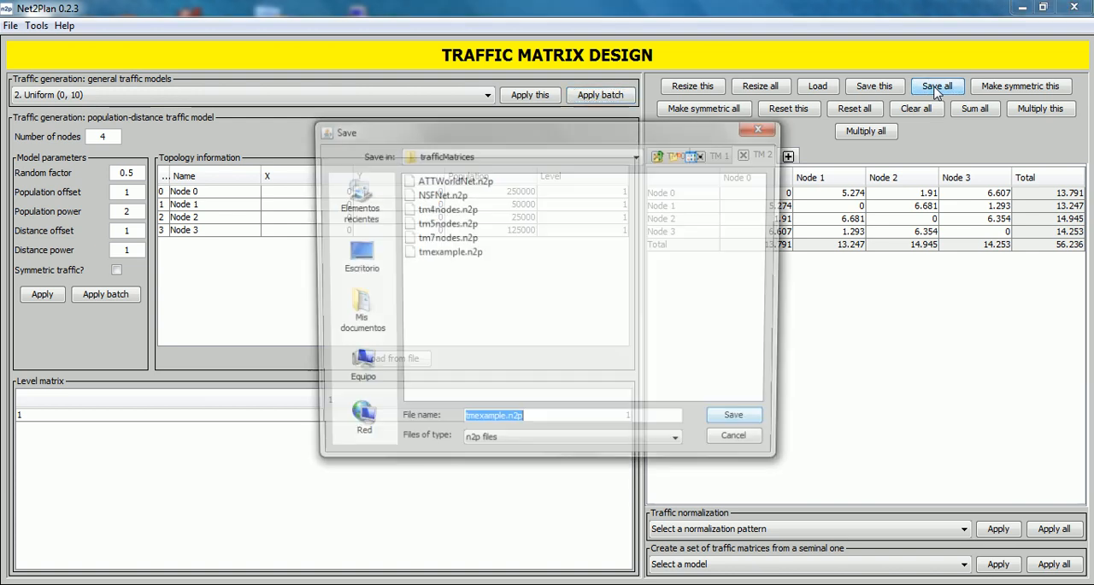
pyautogui.click(504, 423)
pyautogui.press('BackSpace')
pyautogui.press('BackSpace')
pyautogui.press('BackSpace')
pyautogui.press('BackSpace')
pyautogui.press('BackSpace')
pyautogui.press('BackSpace')
pyautogui.press('BackSpace')
pyautogui.press('BackSpace')
pyautogui.press('BackSpace')
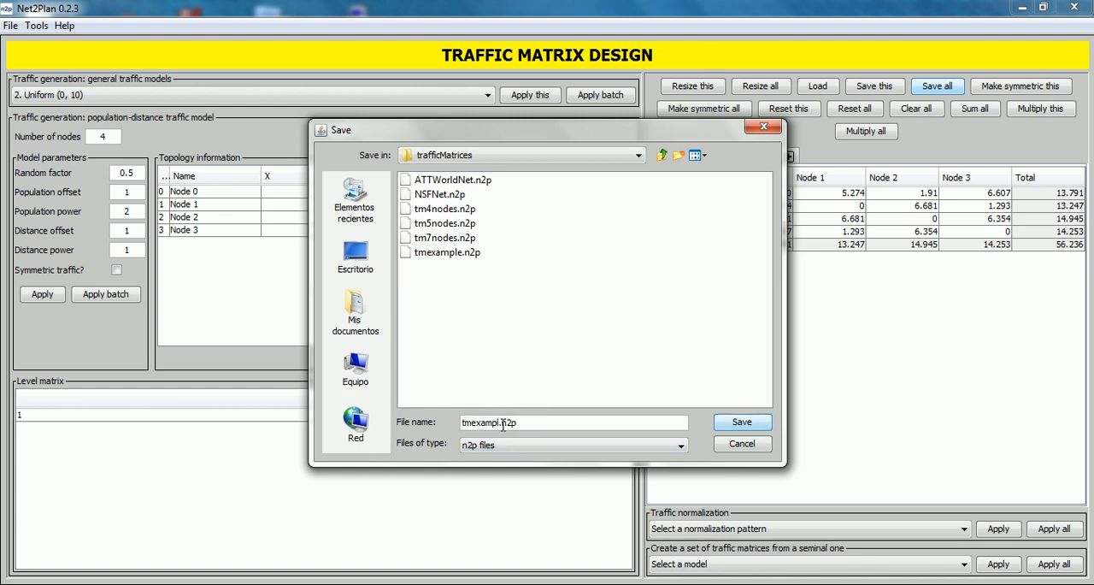
pyautogui.write('uniform0-10tm')
pyautogui.click(721, 420)
pyautogui.click(568, 318)
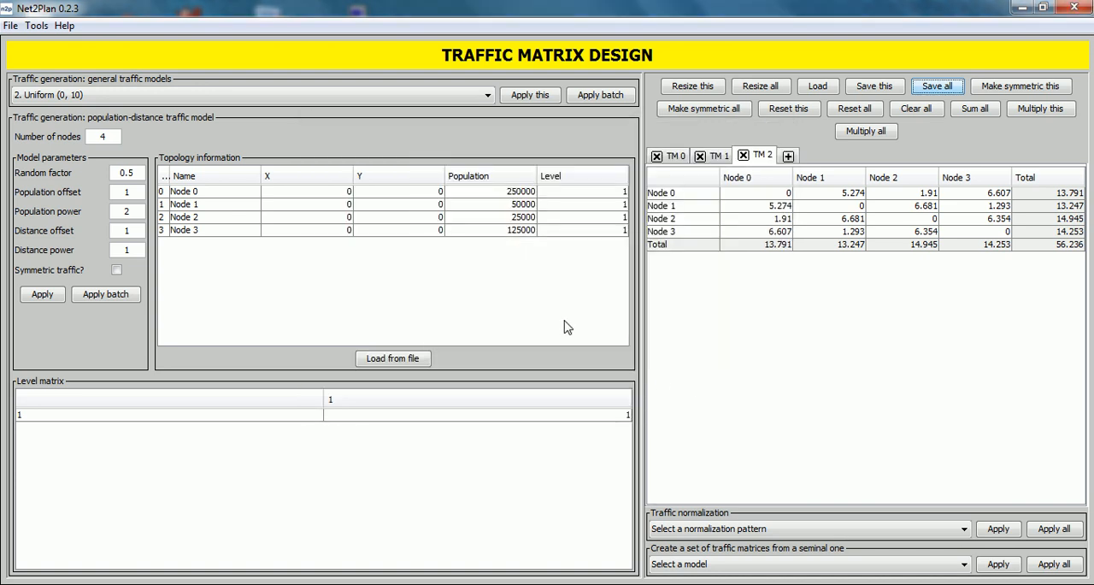
# - Check the saved uniform0-10tm files in the trafficMatrices folder without loading any of them
pyautogui.click(817, 87)
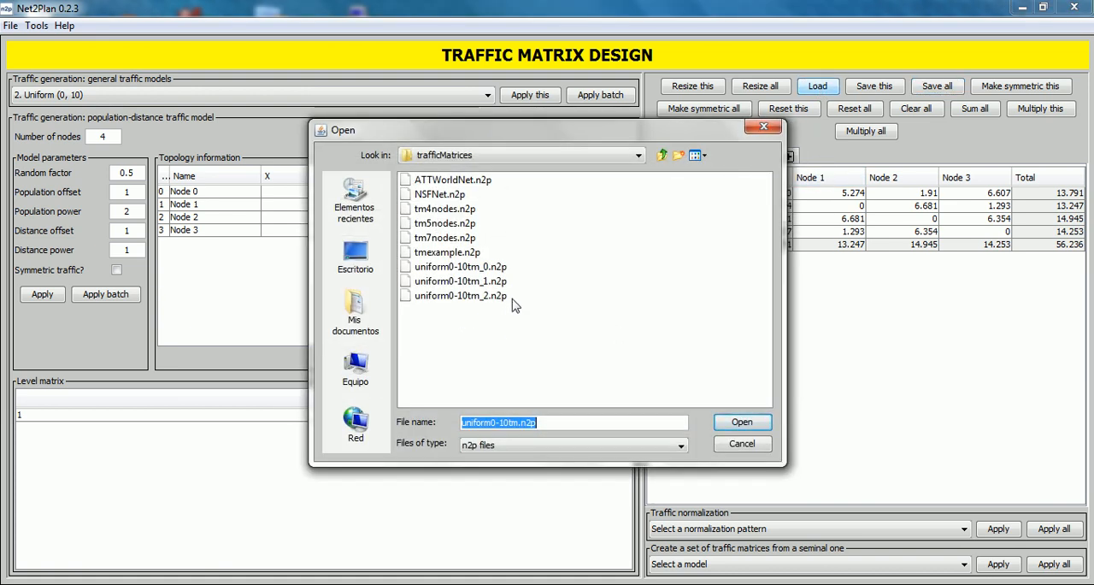
pyautogui.click(506, 310)
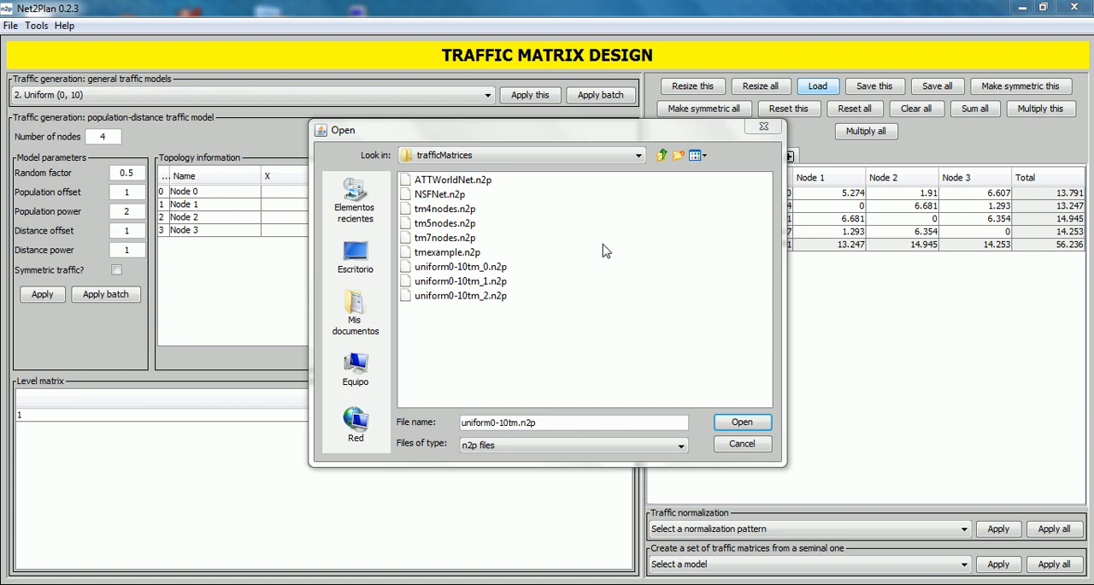
pyautogui.click(769, 126)
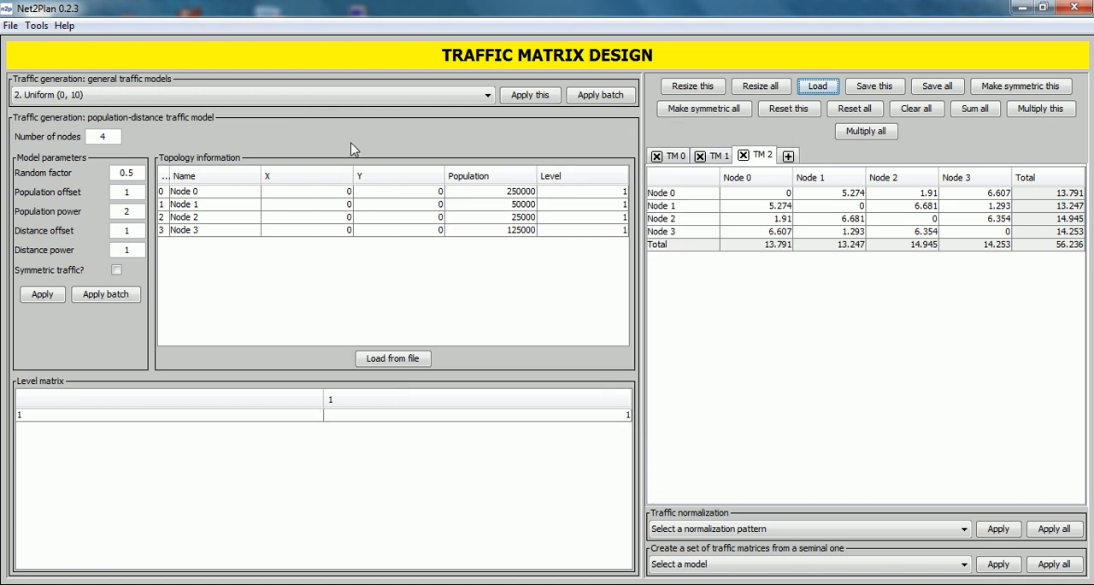
# - Generate a batch of four symmetric 5-node matrices with the 50% Uniform (0, 100) & 50% Uniform(0, 10) model, removing the existing matrices
pyautogui.click(301, 101)
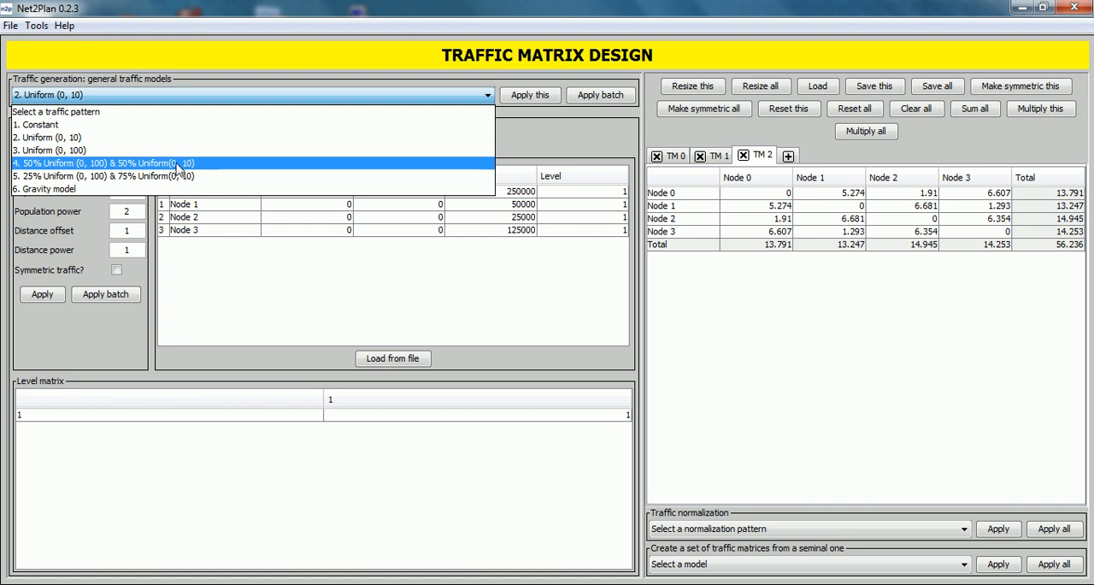
pyautogui.click(180, 164)
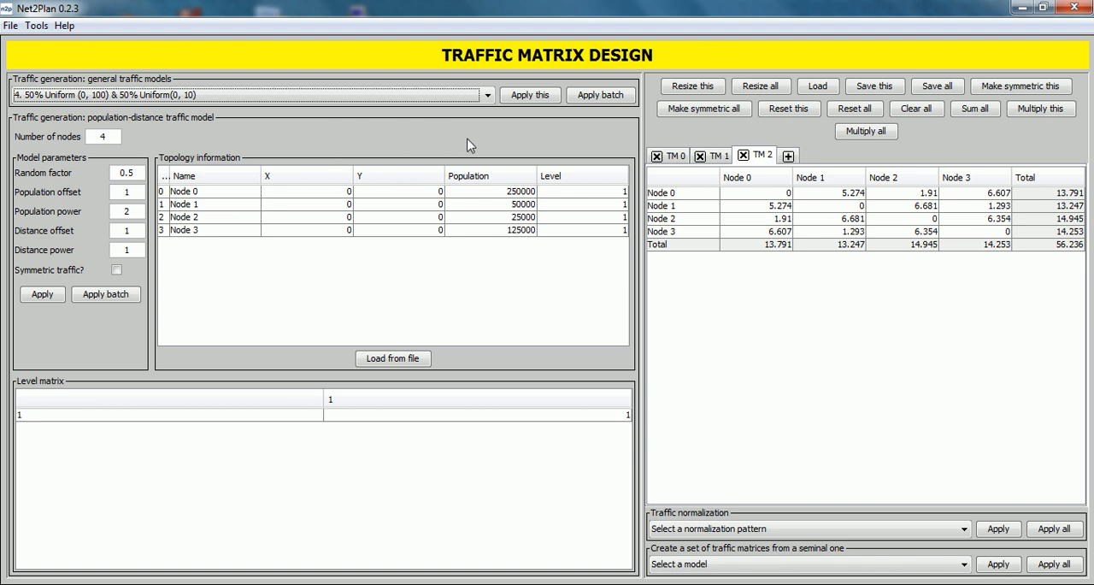
pyautogui.click(601, 95)
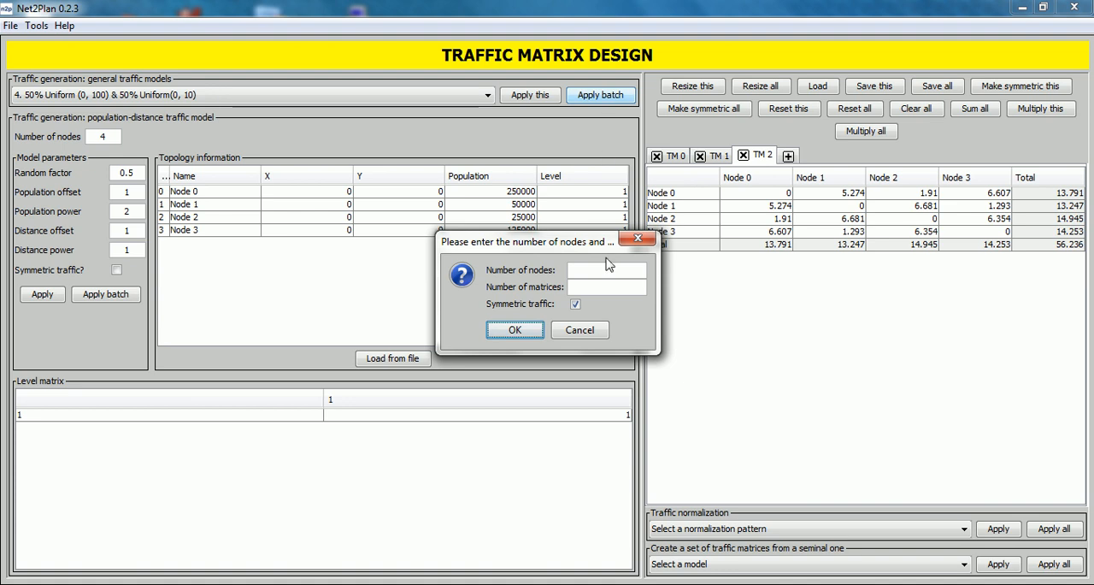
pyautogui.click(590, 273)
pyautogui.write('5')
pyautogui.click(590, 290)
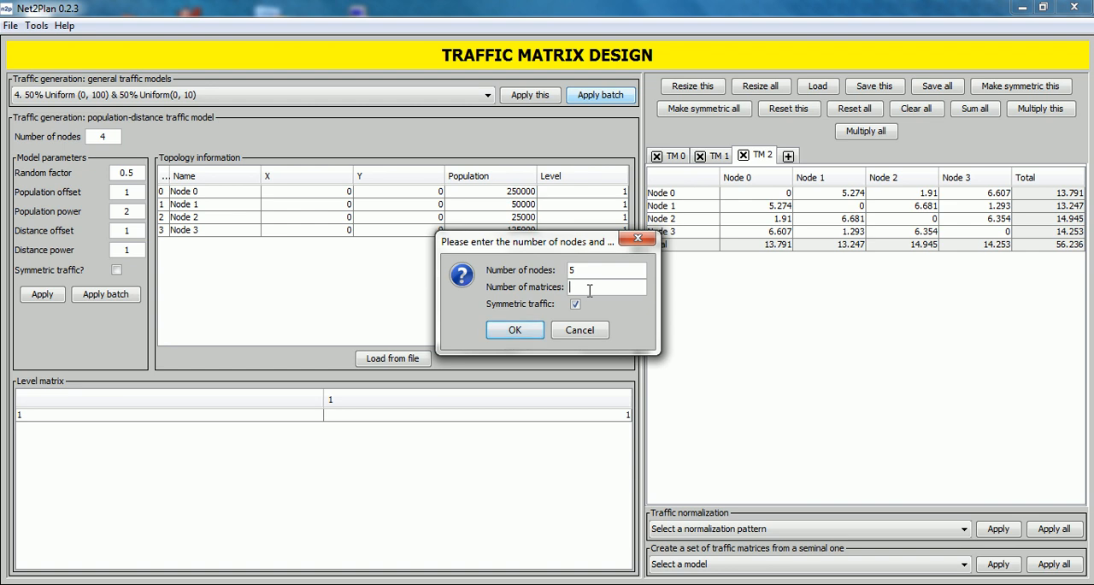
pyautogui.write('4')
pyautogui.click(515, 331)
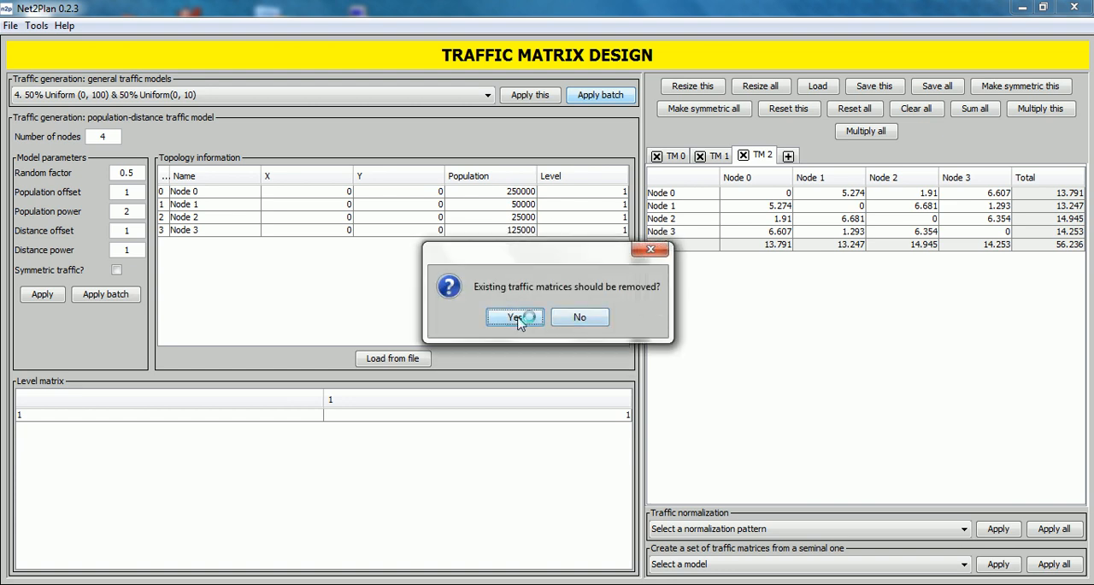
pyautogui.click(515, 318)
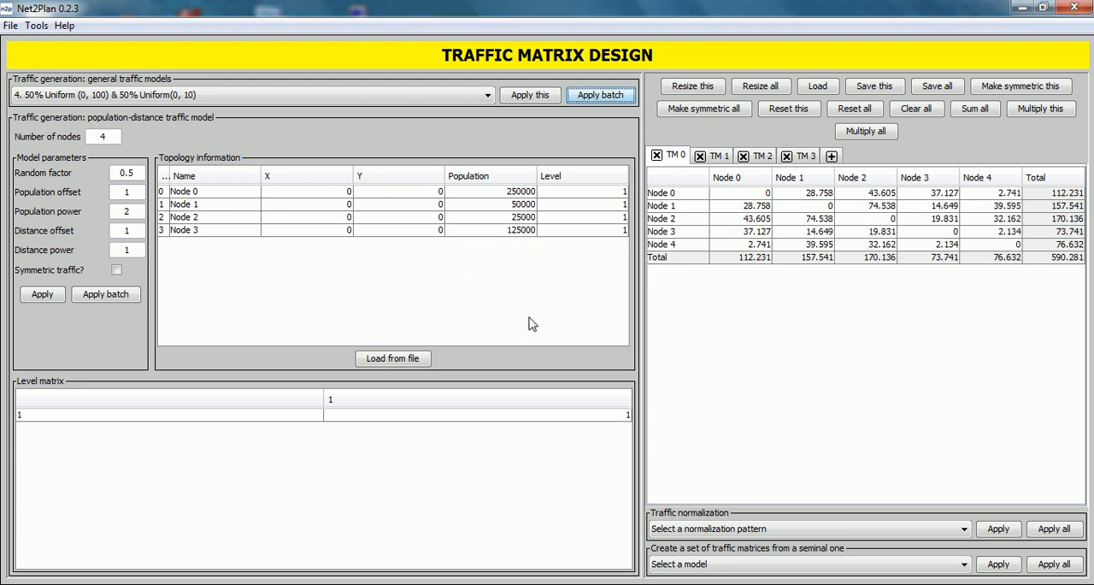
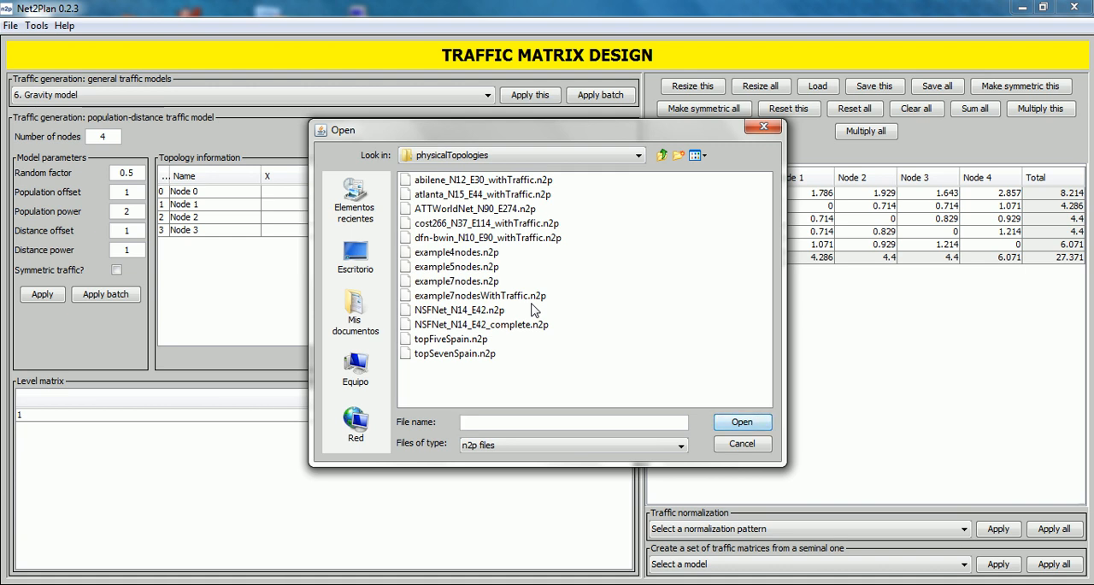
# - Load the topology from topSevenSpain.n2p and set the level of Madrid, Barcelona and Valencia to 2
pyautogui.click(458, 355)
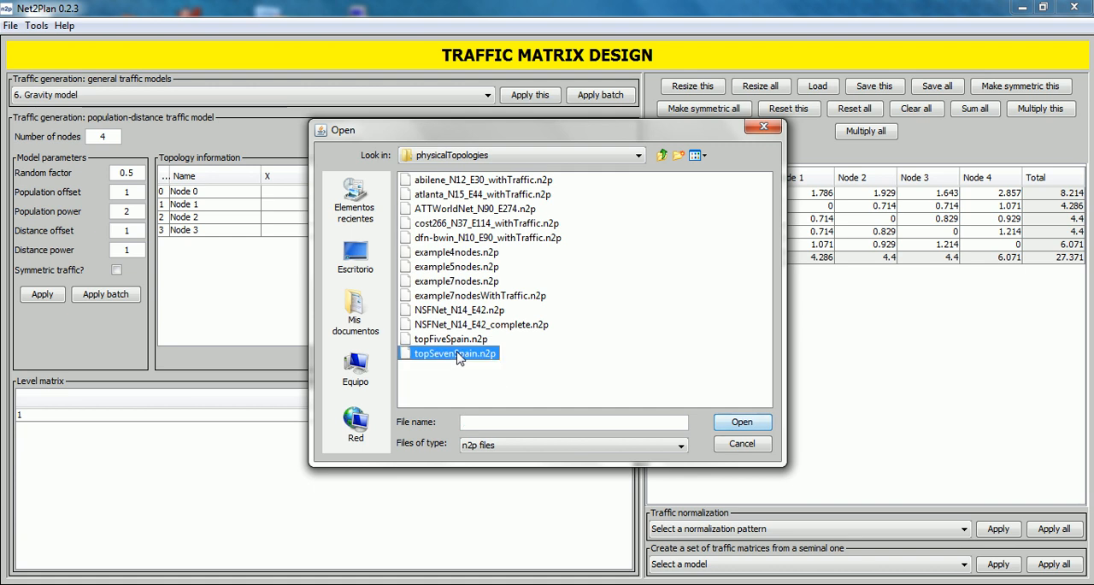
pyautogui.click(733, 425)
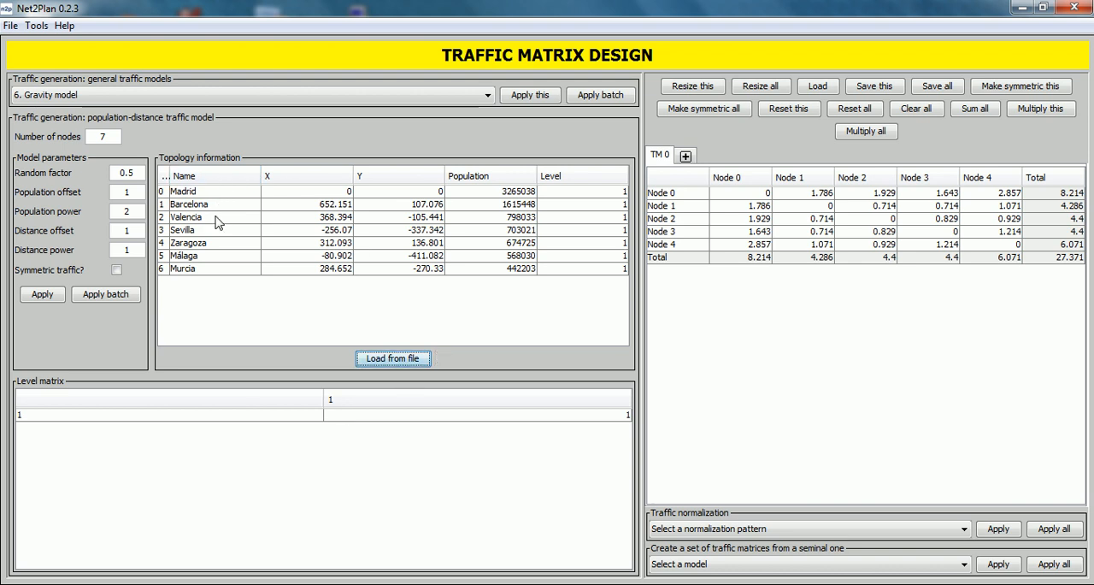
pyautogui.doubleClick(591, 192)
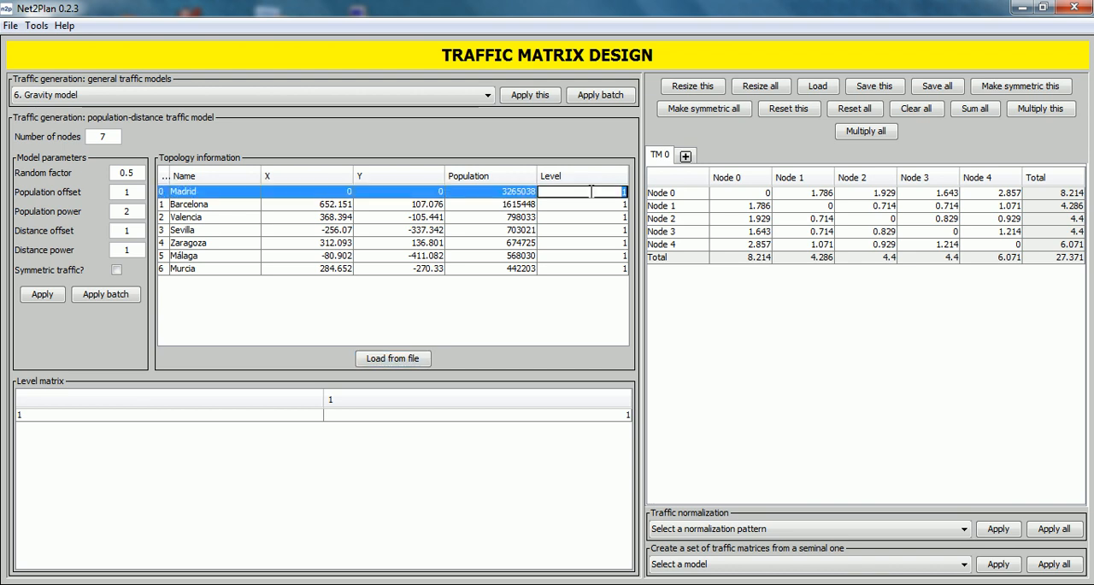
pyautogui.write('2')
pyautogui.doubleClick(590, 205)
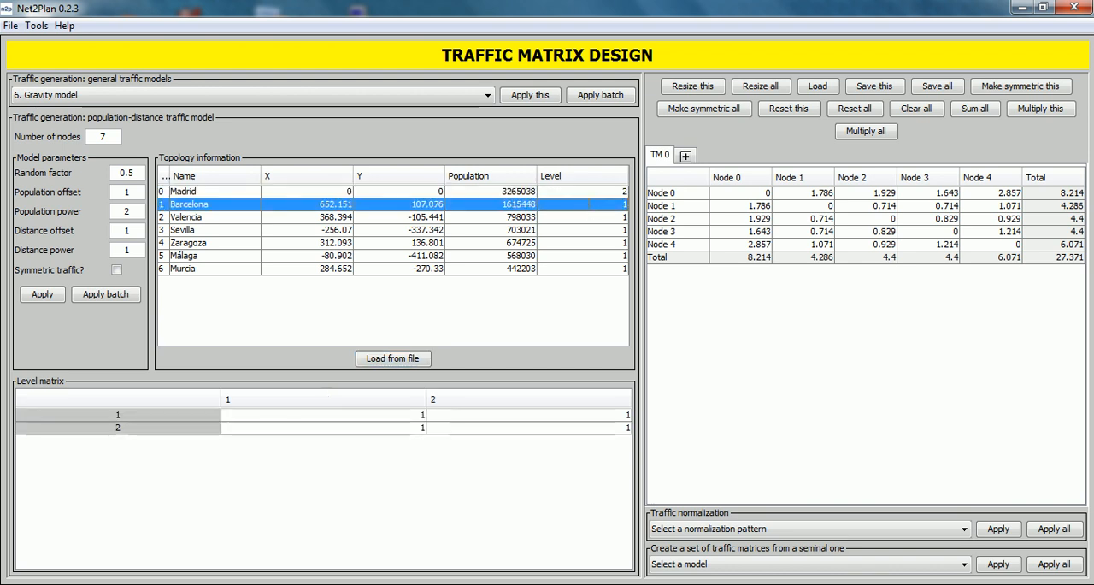
pyautogui.write('2')
pyautogui.doubleClick(591, 216)
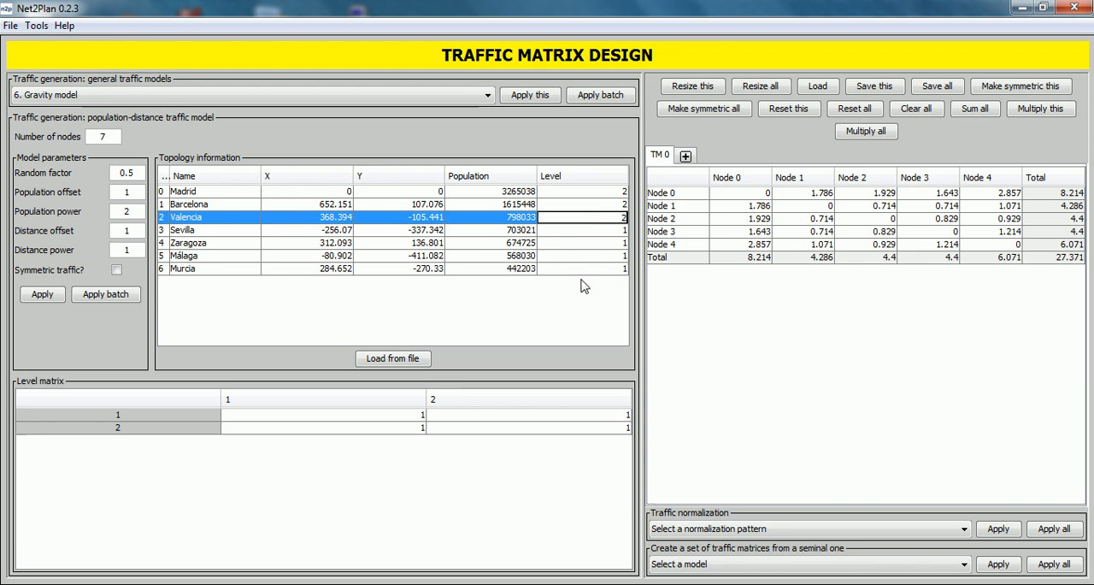
pyautogui.click(537, 309)
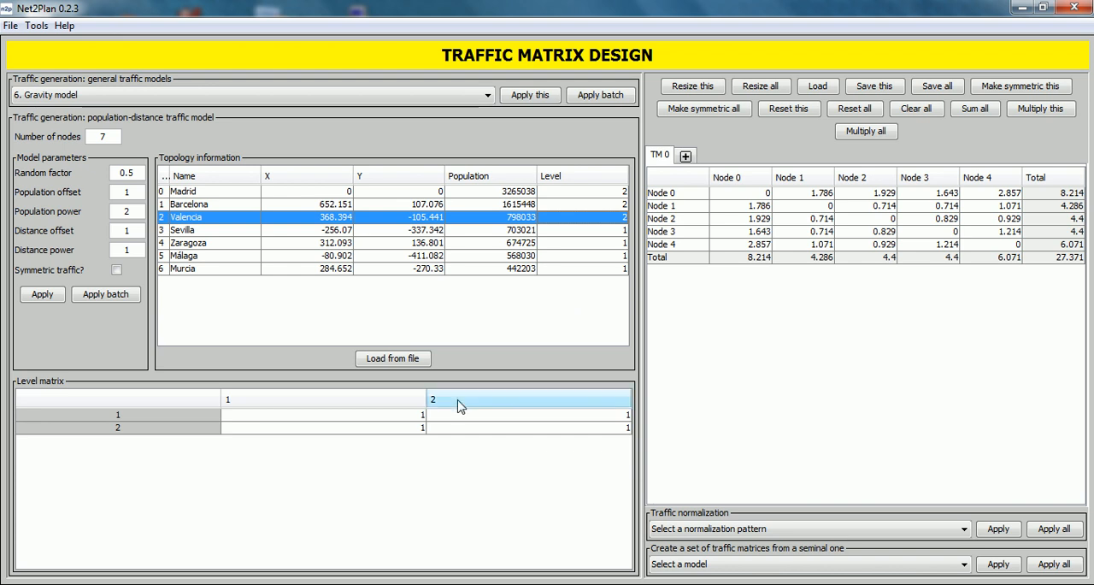
# - Set the level matrix to 0 for level pairs 1-1 and 2-2, 5 from level 1 to 2, and 50 from level 2 to 1
pyautogui.doubleClick(399, 414)
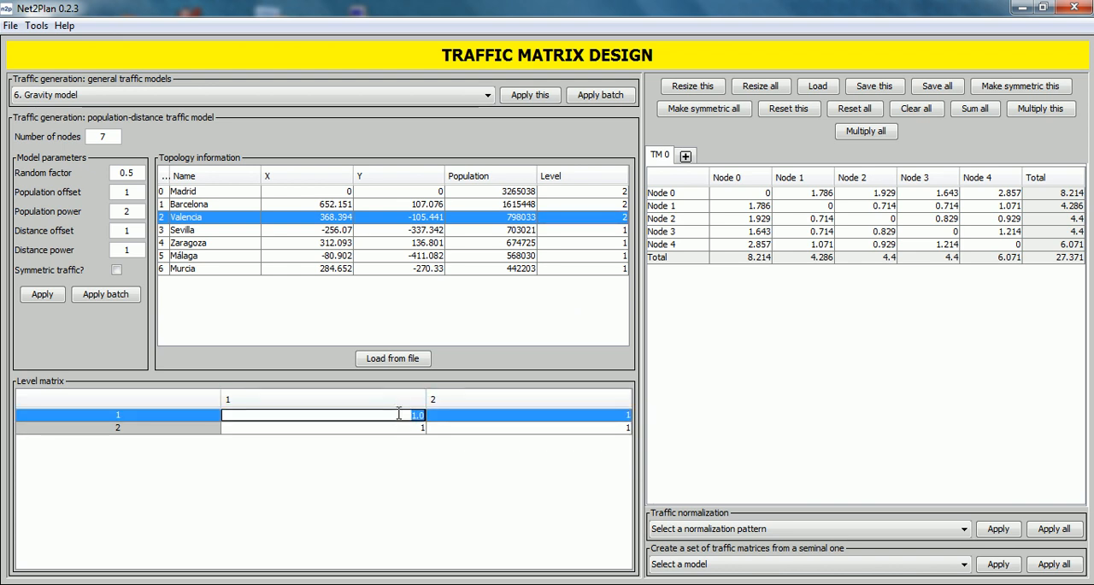
pyautogui.write('0')
pyautogui.doubleClick(454, 427)
pyautogui.write('0')
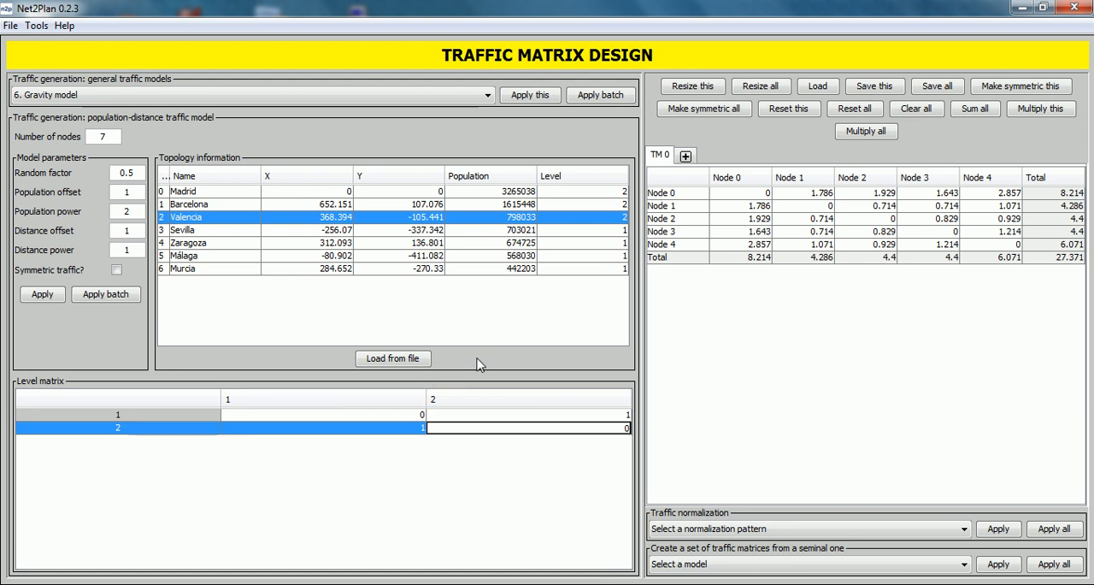
pyautogui.doubleClick(592, 416)
pyautogui.write('5')
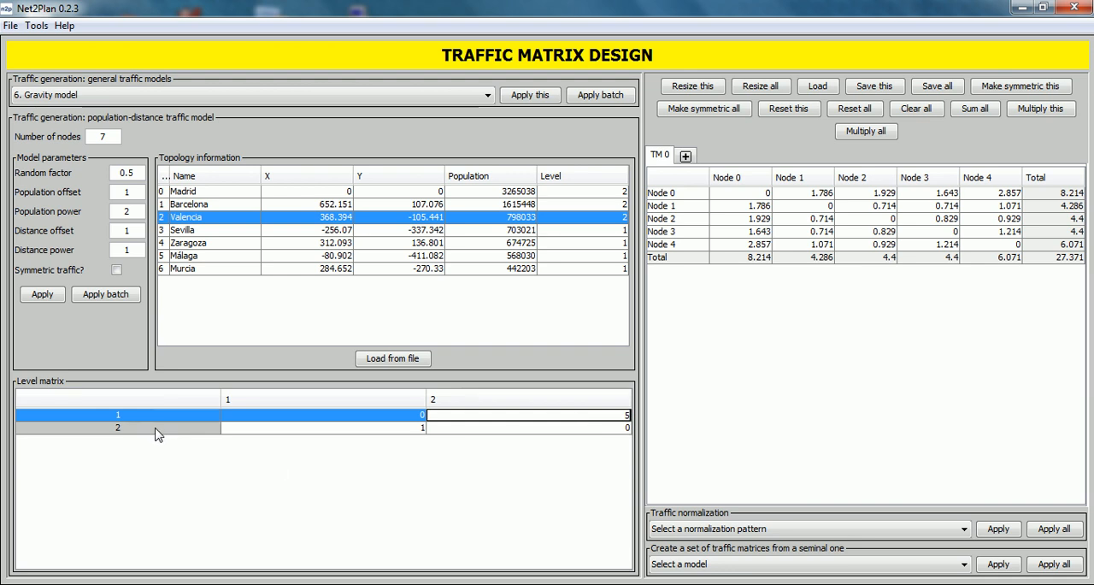
pyautogui.doubleClick(295, 427)
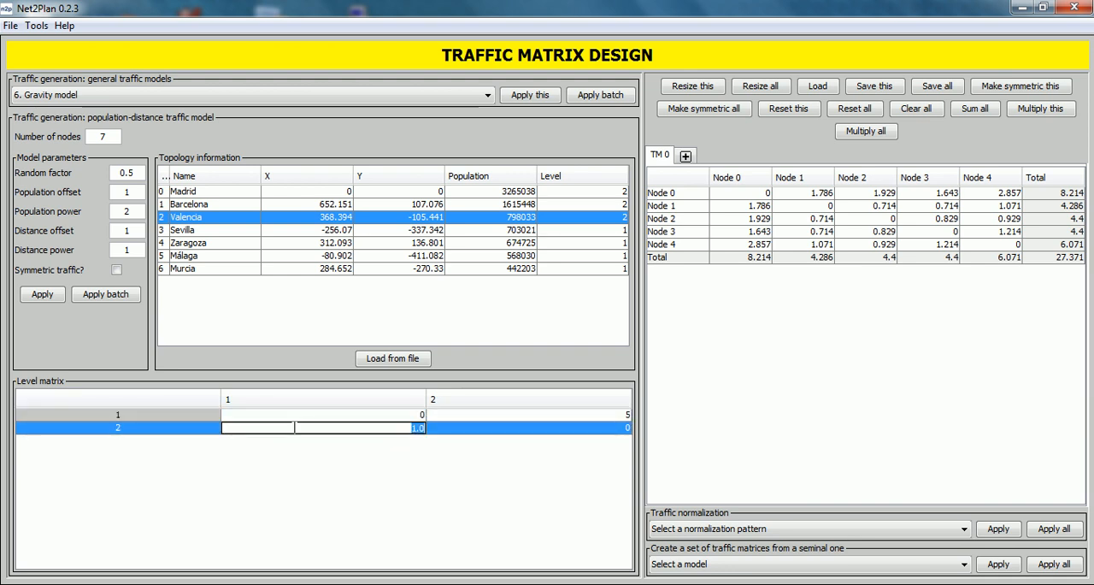
pyautogui.write('50')
pyautogui.click(342, 483)
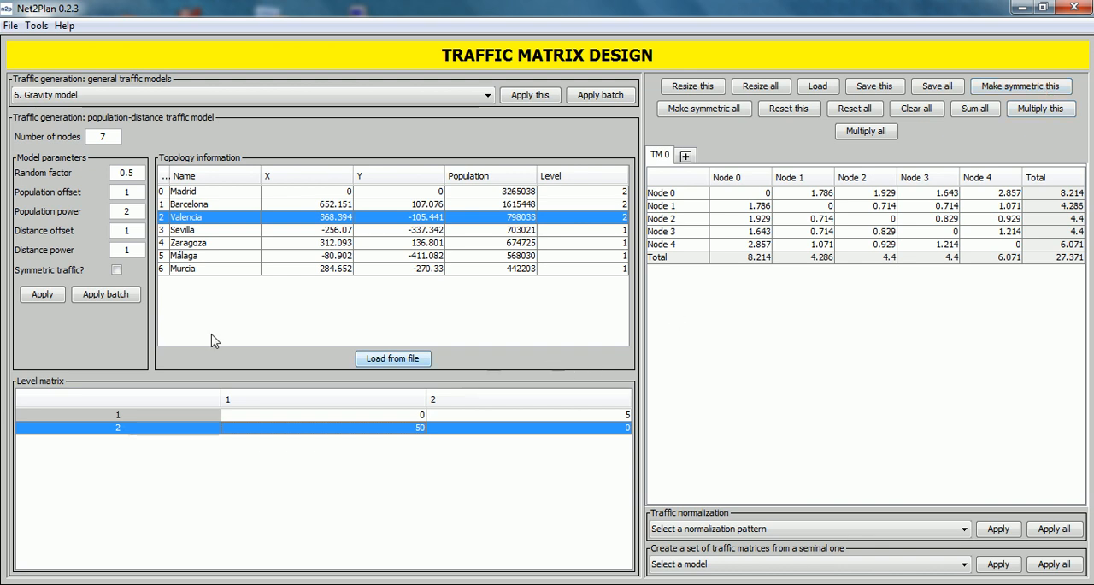
# - Generate a batch of five matrices with the population-distance model, removing the existing traffic matrices
pyautogui.click(120, 296)
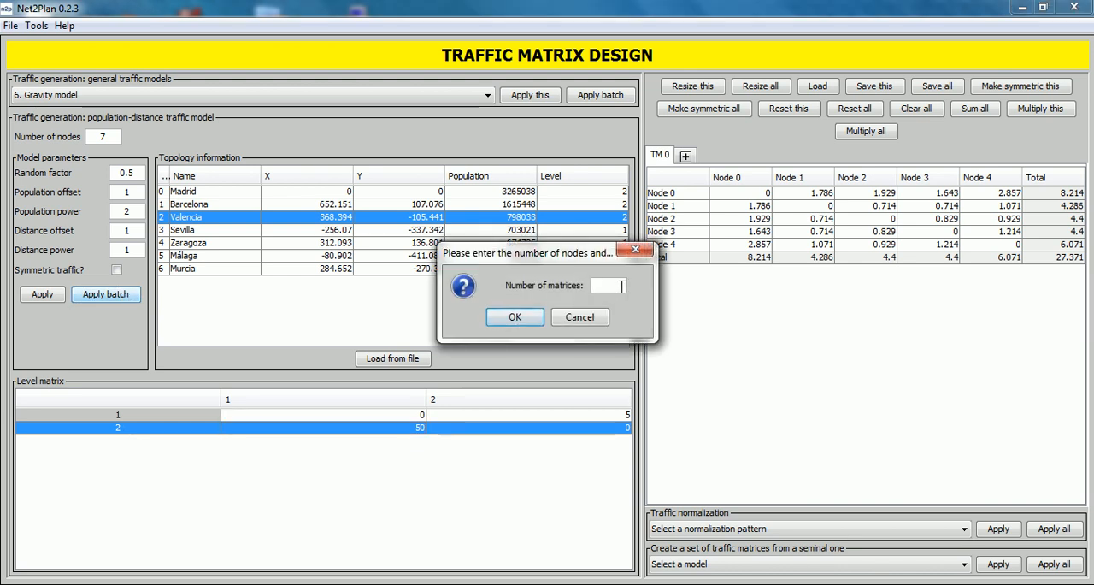
pyautogui.write('5')
pyautogui.click(513, 317)
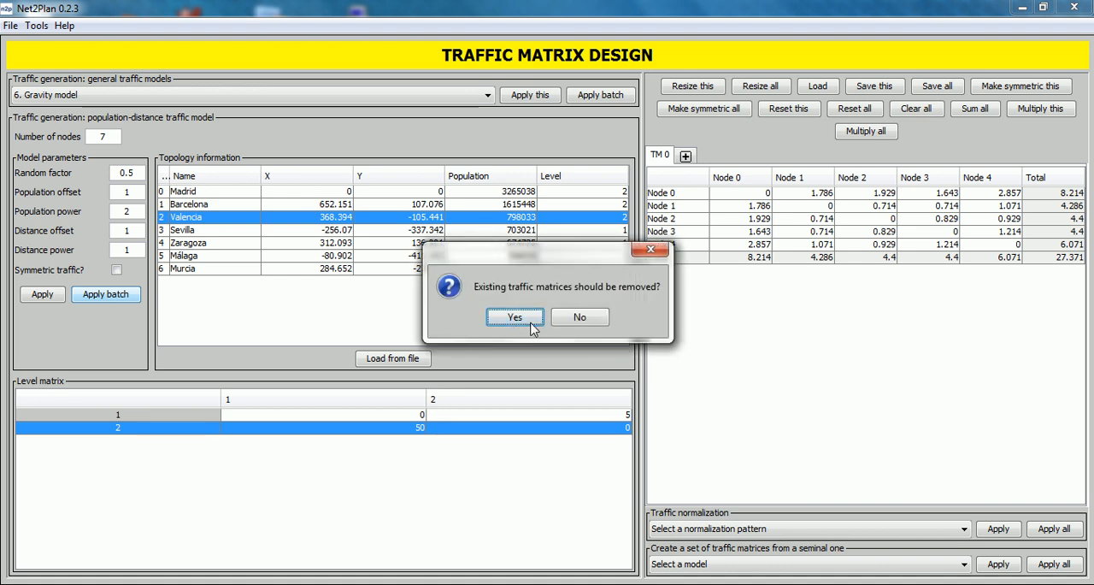
pyautogui.click(530, 323)
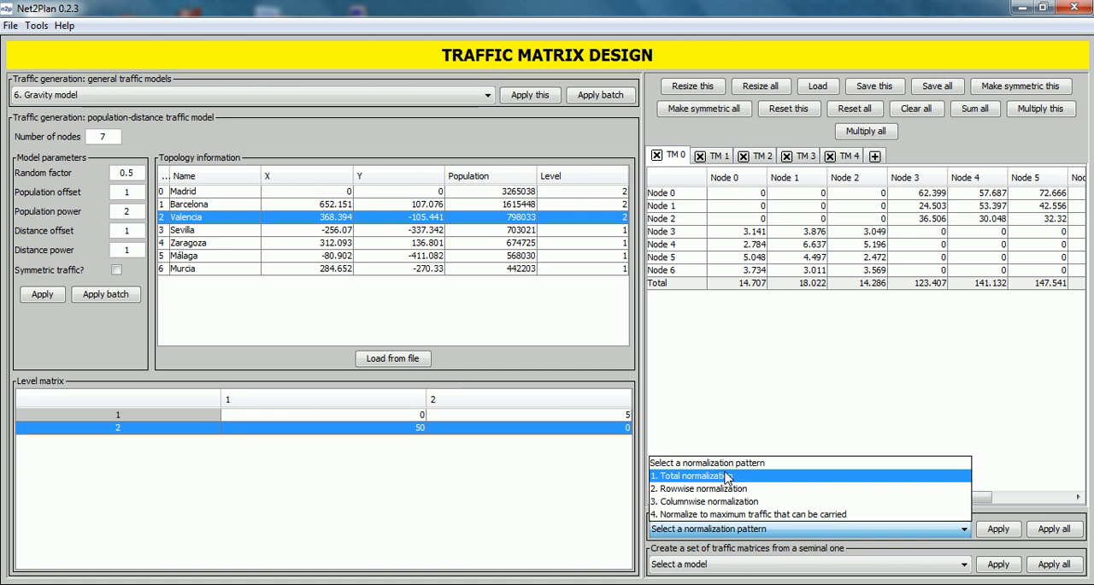
# - Apply total normalization to TM 0 with a total traffic of 15 Erlangs and view its Total column
pyautogui.press('Escape')
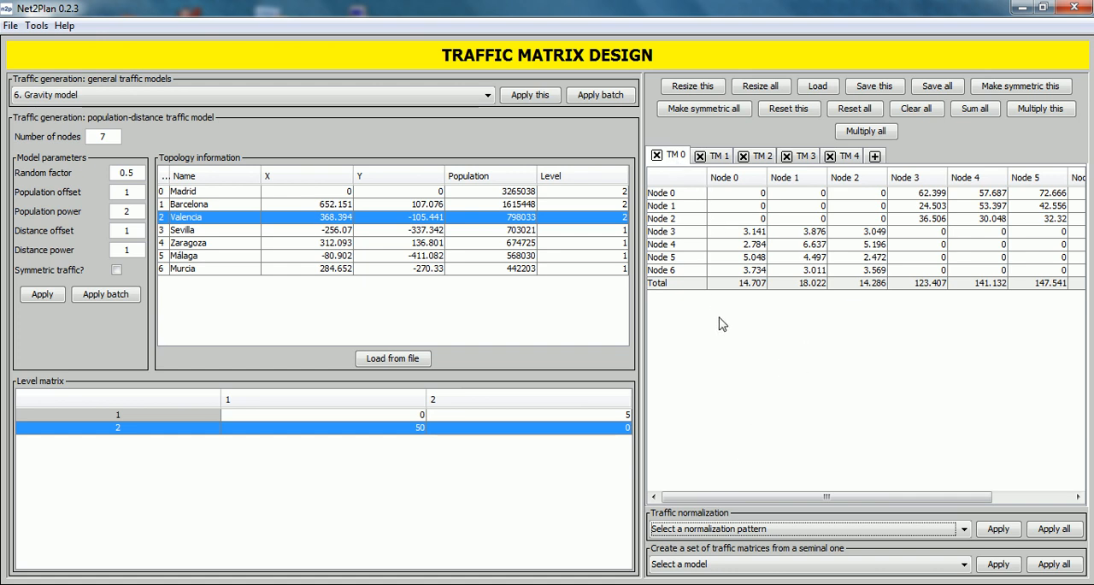
pyautogui.click(965, 529)
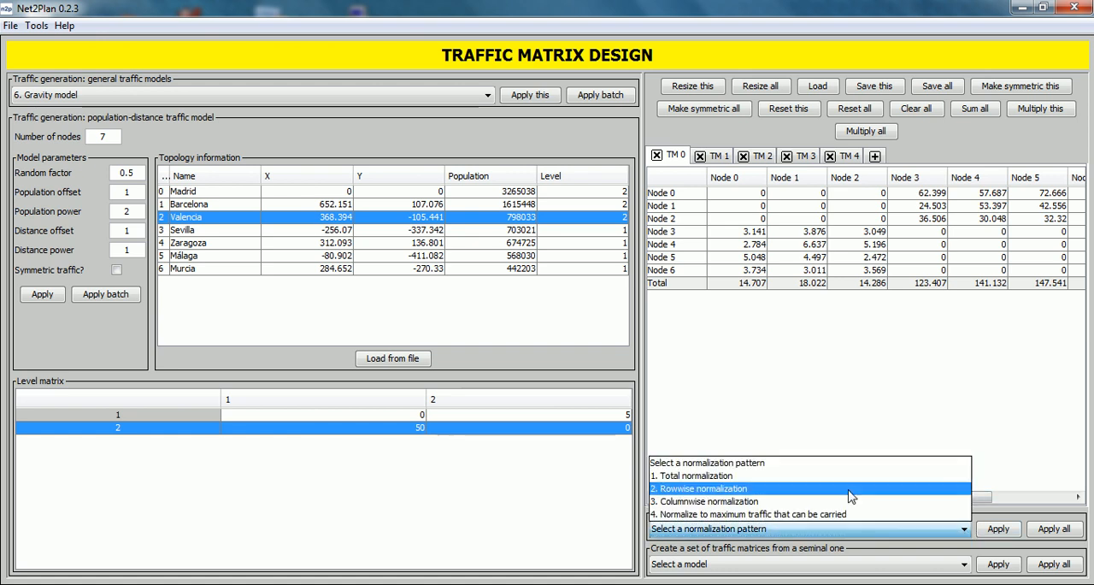
pyautogui.click(806, 477)
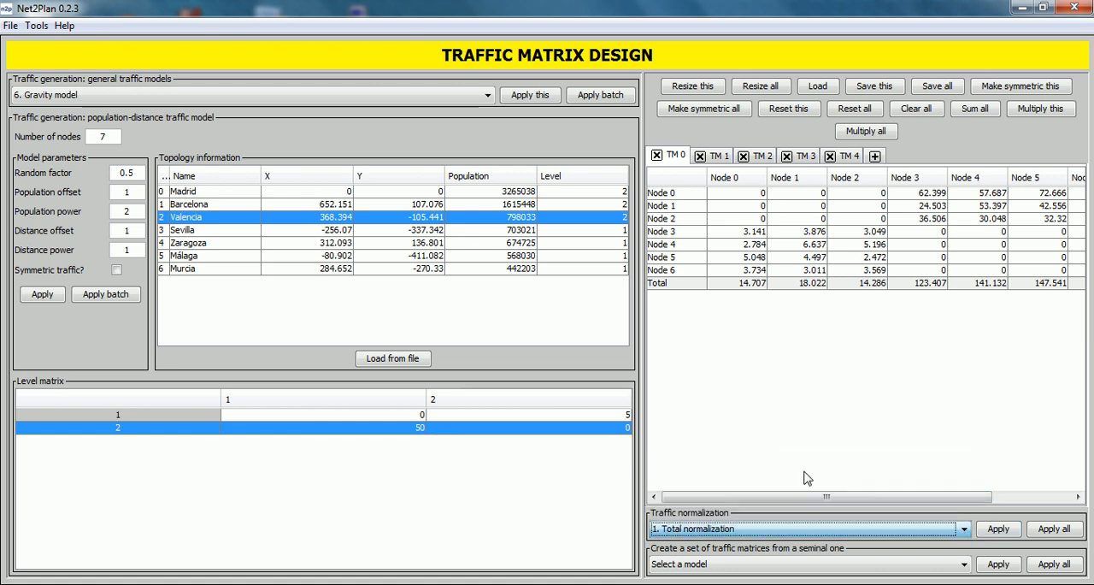
pyautogui.click(996, 529)
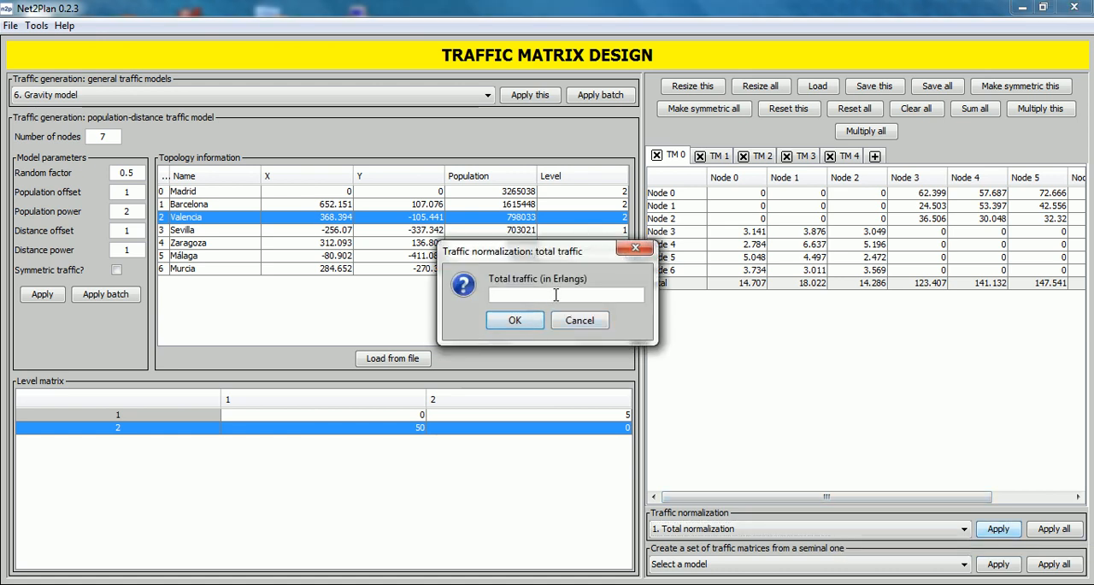
pyautogui.write('15')
pyautogui.click(514, 320)
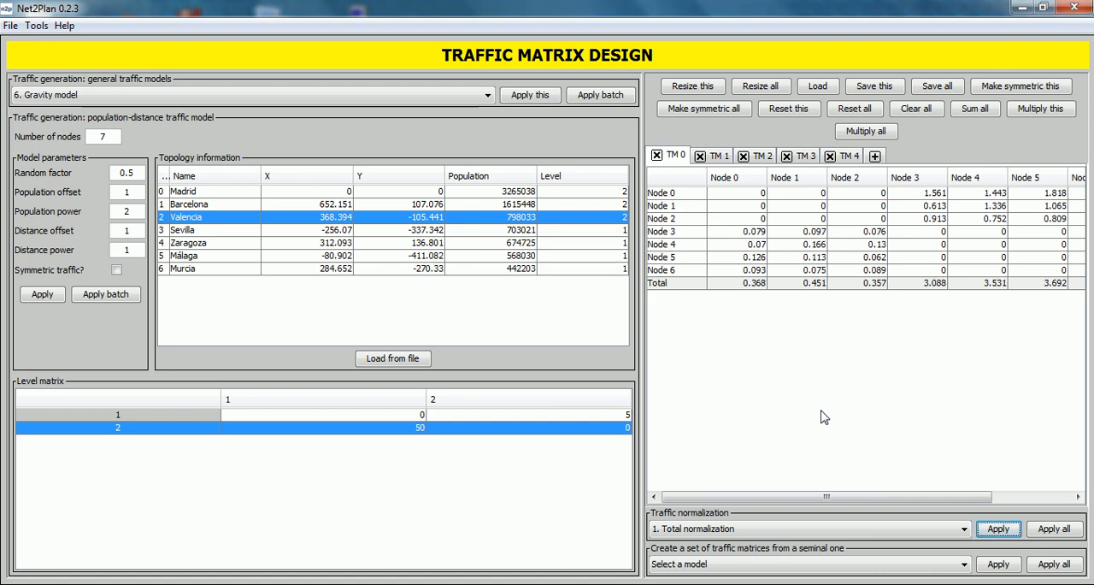
pyautogui.moveTo(787, 496); pyautogui.dragTo(865, 497)
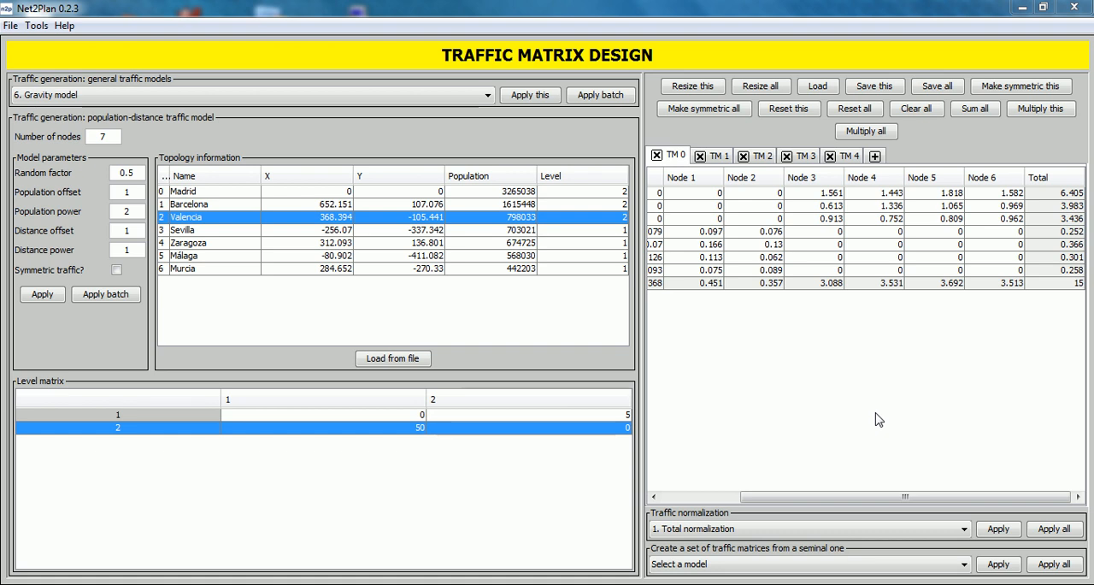
# - Apply rowwise normalization to TM 1, entering total ingress traffic of 5 for Nodes 0–2, 10 for Nodes 3–4 and 7 for Nodes 5–6
pyautogui.click(829, 536)
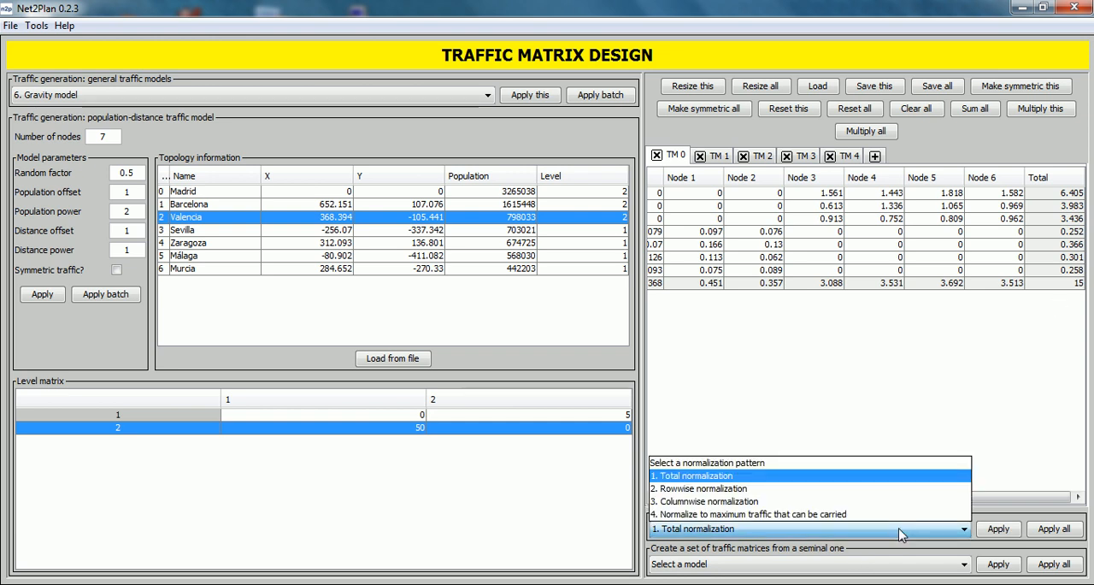
pyautogui.click(726, 160)
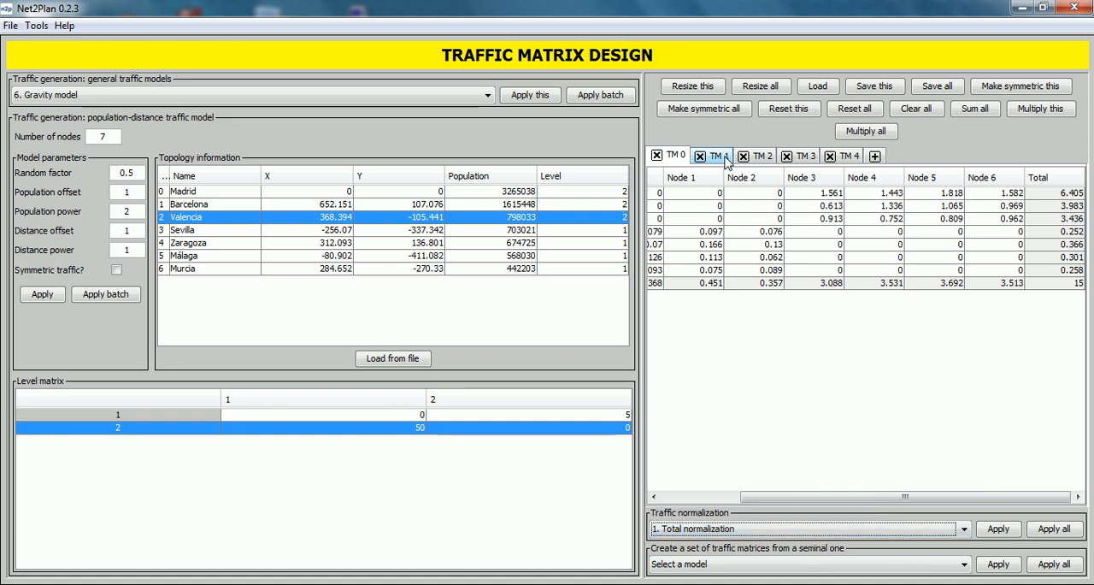
pyautogui.click(726, 161)
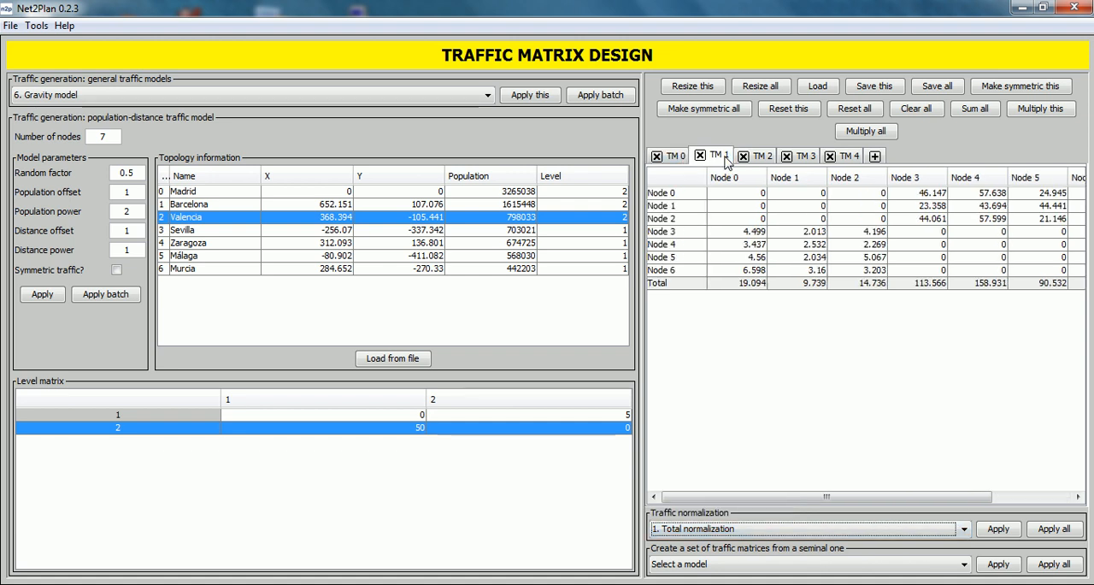
pyautogui.click(919, 533)
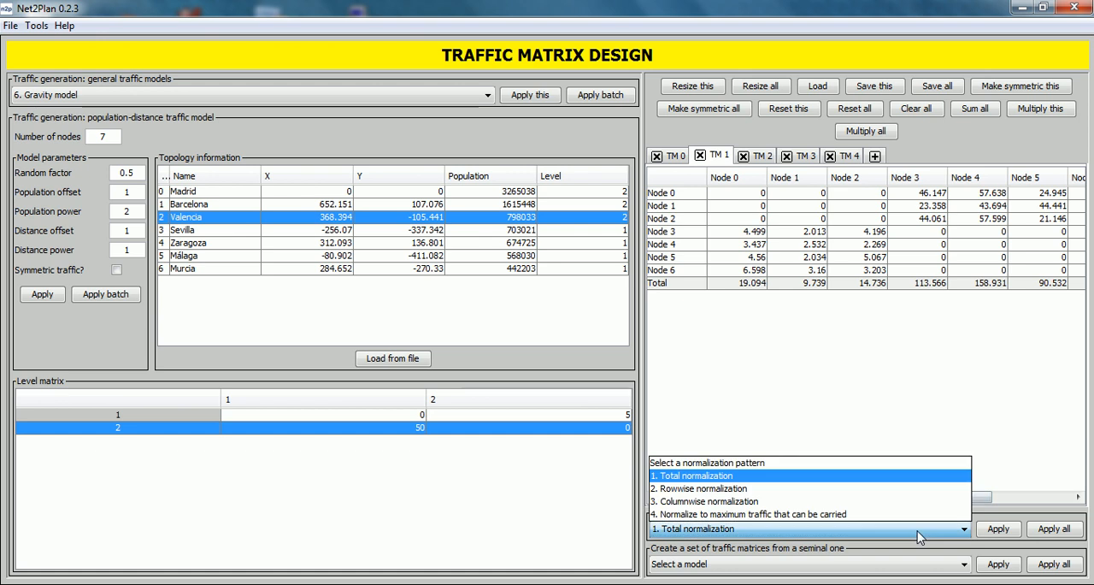
pyautogui.click(804, 488)
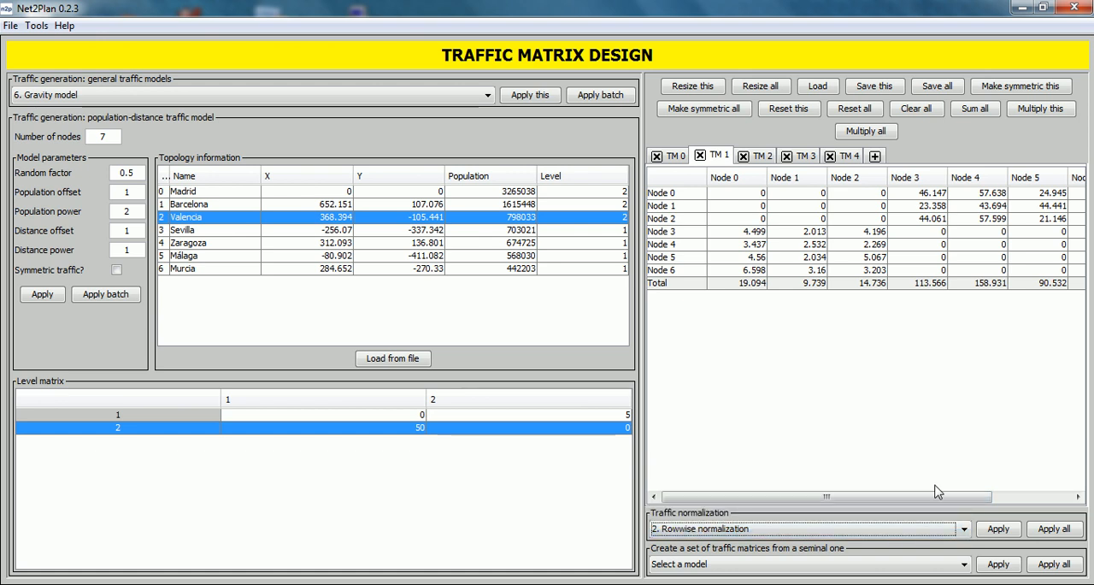
pyautogui.click(998, 529)
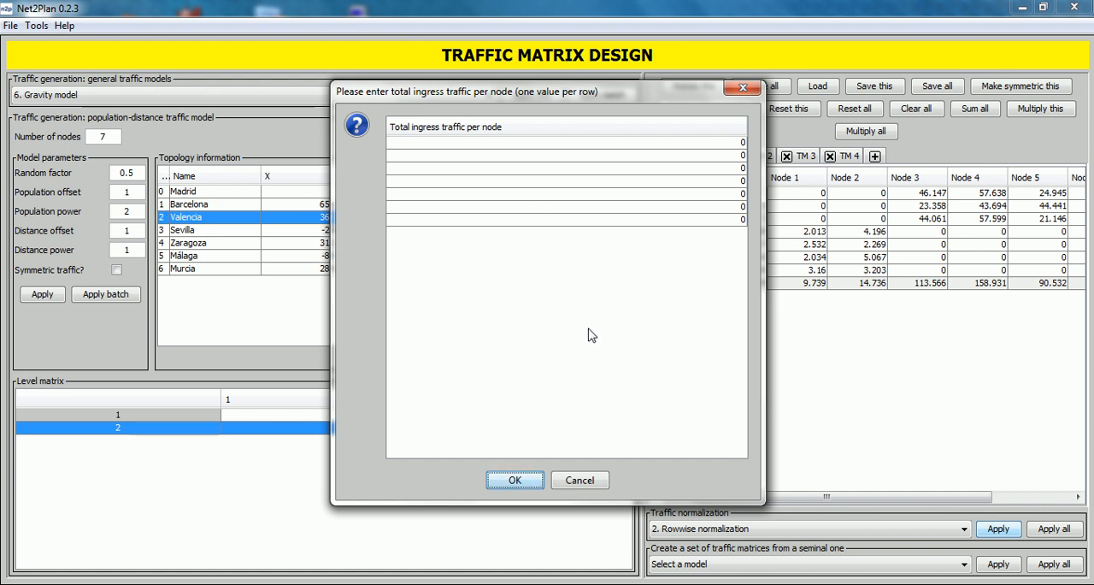
pyautogui.doubleClick(705, 149)
pyautogui.press('BackSpace')
pyautogui.write('5')
pyautogui.doubleClick(706, 157)
pyautogui.press('BackSpace')
pyautogui.write('5')
pyautogui.doubleClick(712, 169)
pyautogui.press('BackSpace')
pyautogui.write('5')
pyautogui.doubleClick(713, 181)
pyautogui.press('BackSpace')
pyautogui.write('10')
pyautogui.doubleClick(715, 194)
pyautogui.press('BackSpace')
pyautogui.write('10')
pyautogui.doubleClick(715, 207)
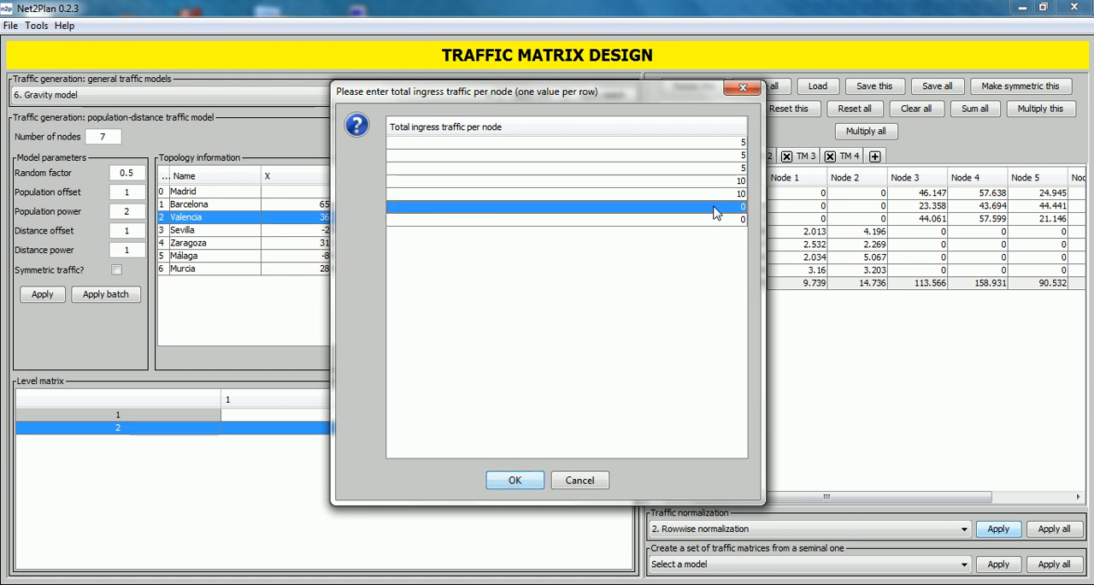
pyautogui.press('BackSpace')
pyautogui.write('7')
pyautogui.doubleClick(715, 219)
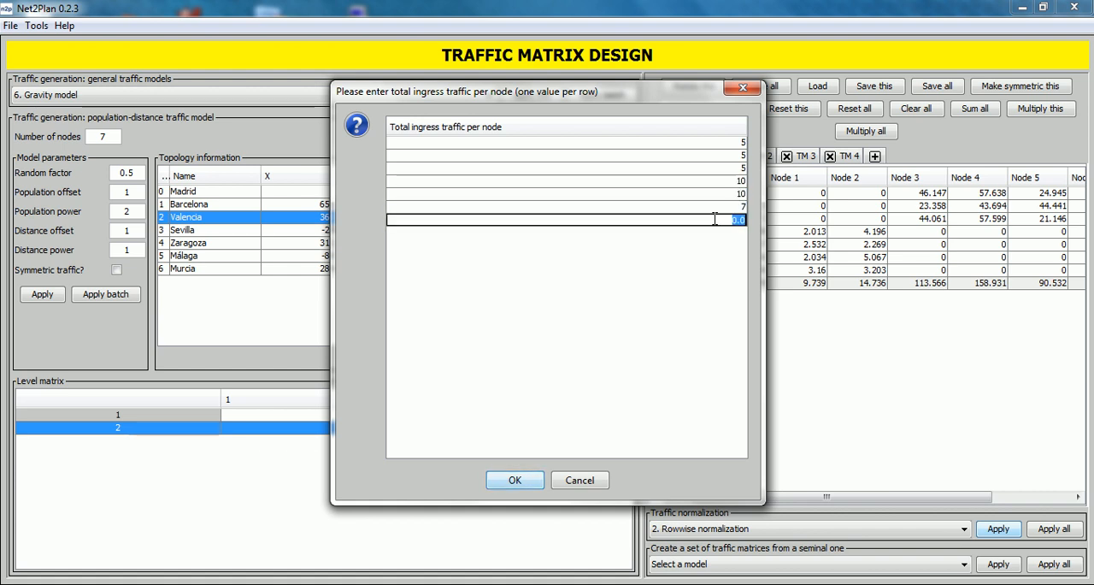
pyautogui.press('BackSpace')
pyautogui.write('7')
pyautogui.click(513, 481)
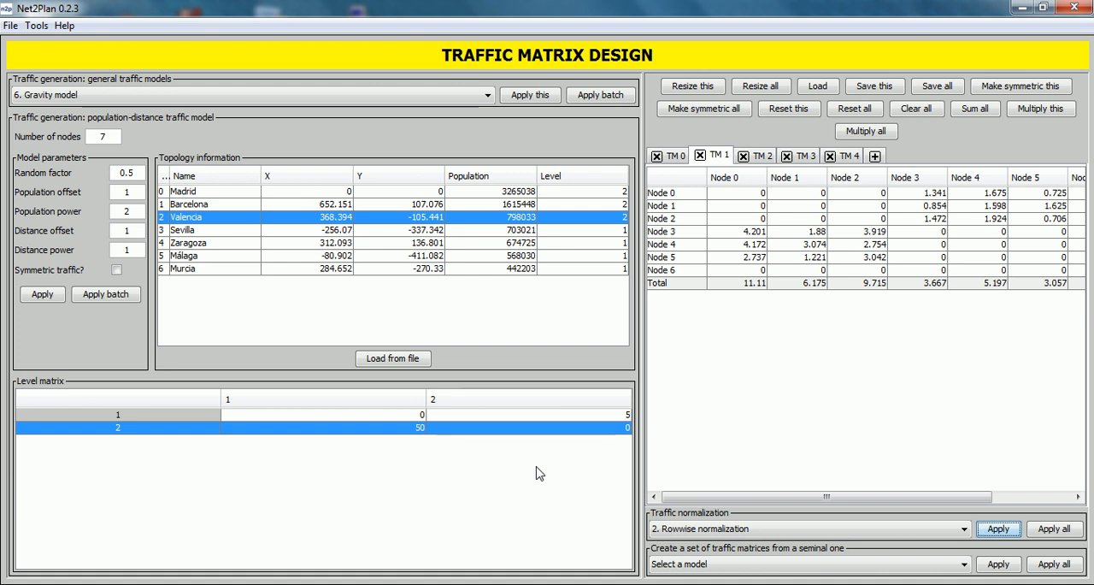
pyautogui.moveTo(837, 496); pyautogui.dragTo(941, 504)
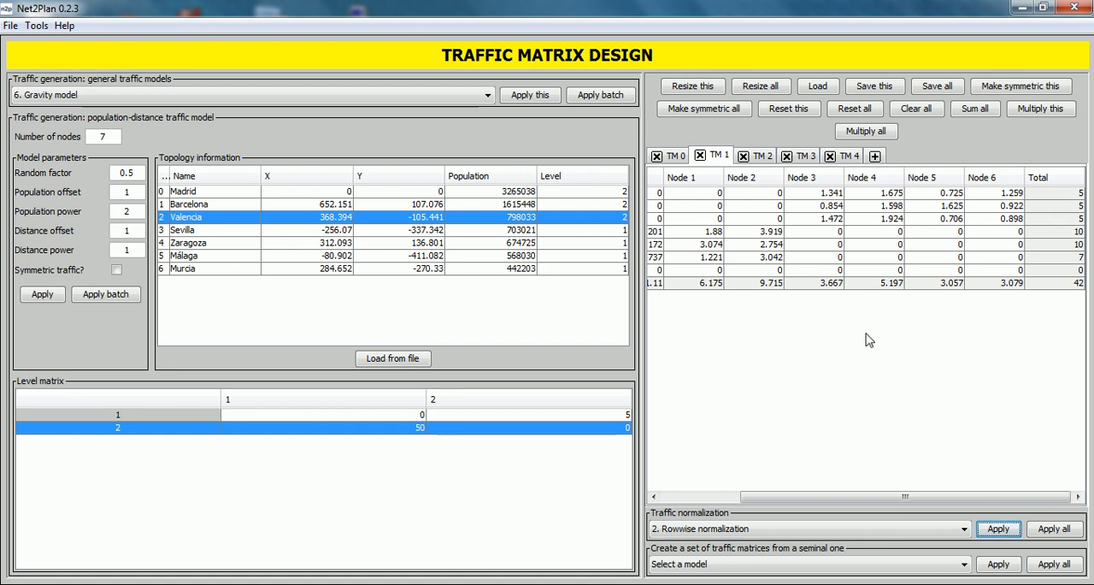
# - Apply columnwise normalization to TM 2, entering total egress traffic of 7 for Nodes 0–2, 8 for Nodes 3–4 and 10 for Nodes 5–6
pyautogui.click(764, 157)
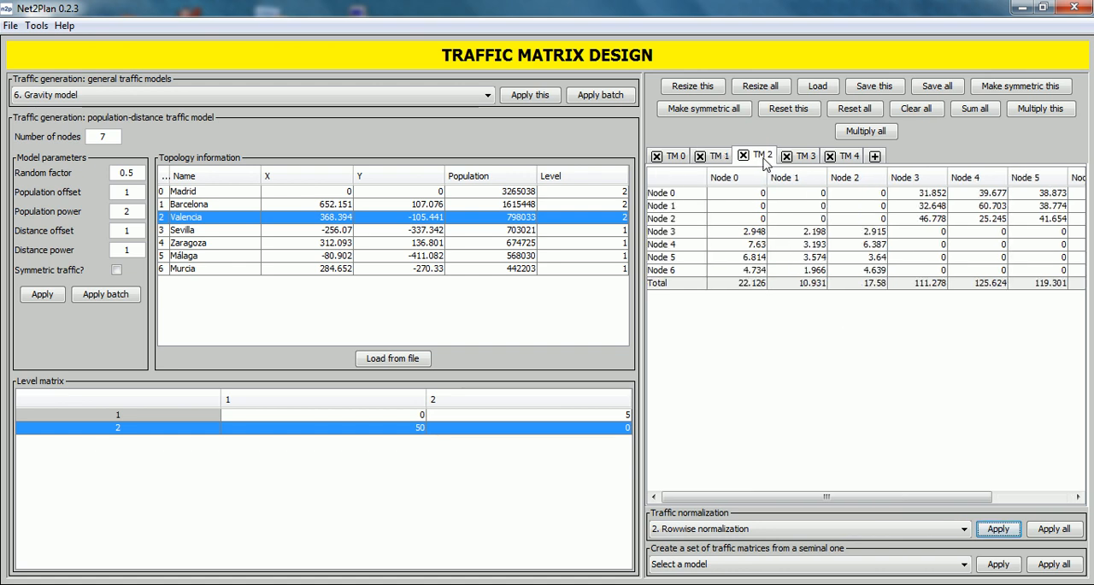
pyautogui.click(870, 530)
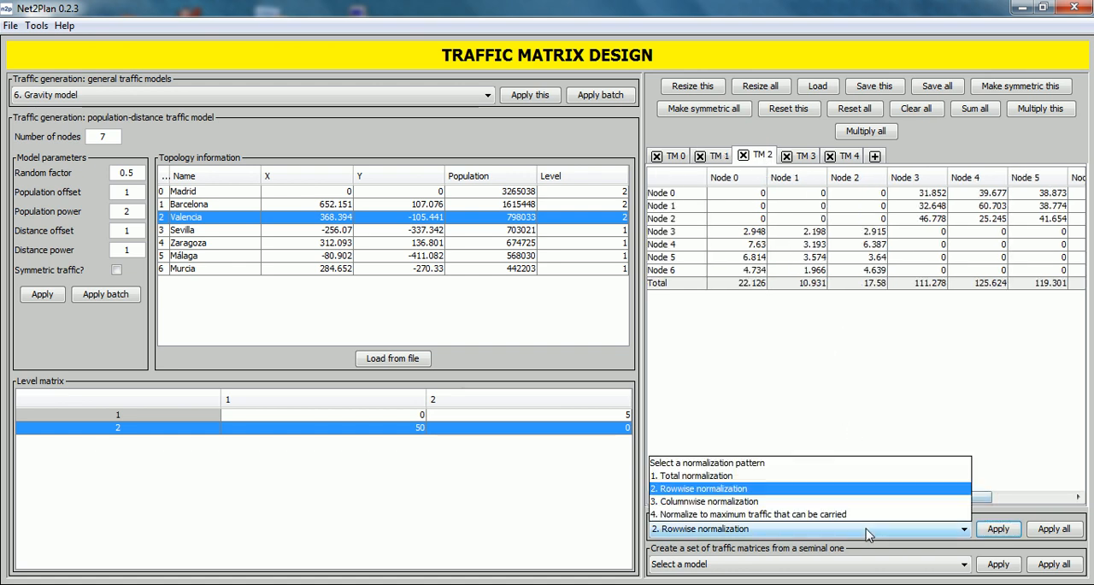
pyautogui.click(795, 501)
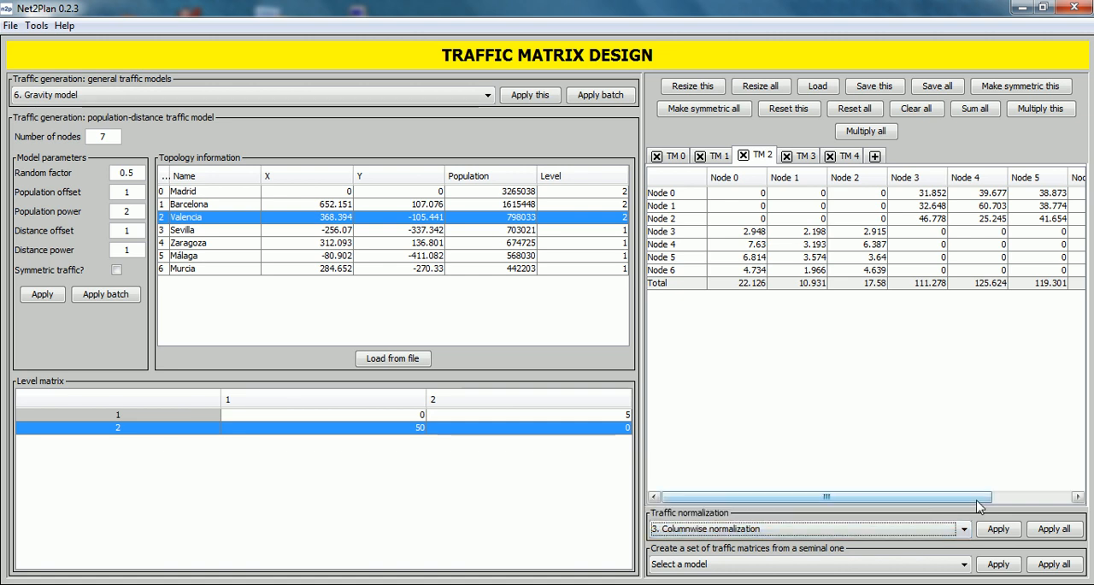
pyautogui.click(997, 529)
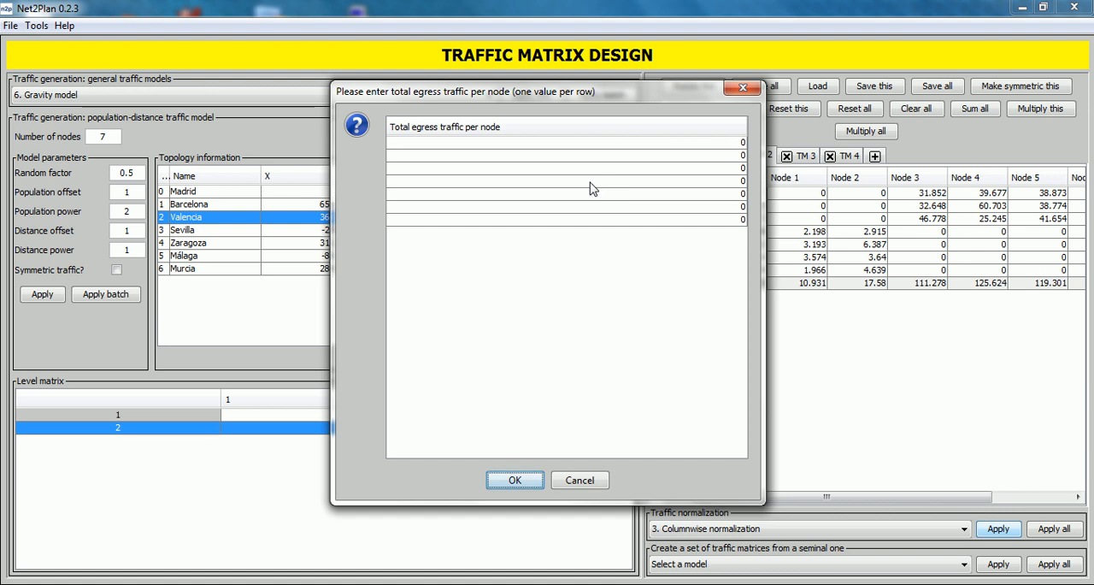
pyautogui.doubleClick(667, 143)
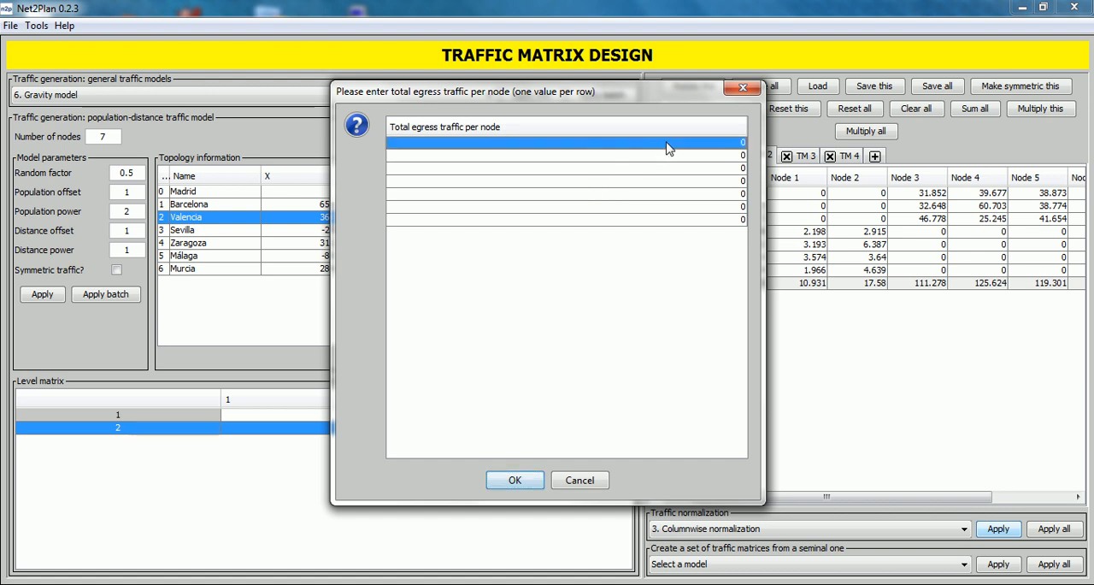
pyautogui.write('7')
pyautogui.press('Return')
pyautogui.write('7')
pyautogui.press('Return')
pyautogui.write('7')
pyautogui.press('Return')
pyautogui.doubleClick(676, 181)
pyautogui.write('8')
pyautogui.press('Return')
pyautogui.doubleClick(675, 195)
pyautogui.write('8')
pyautogui.press('Return')
pyautogui.doubleClick(676, 208)
pyautogui.write('10')
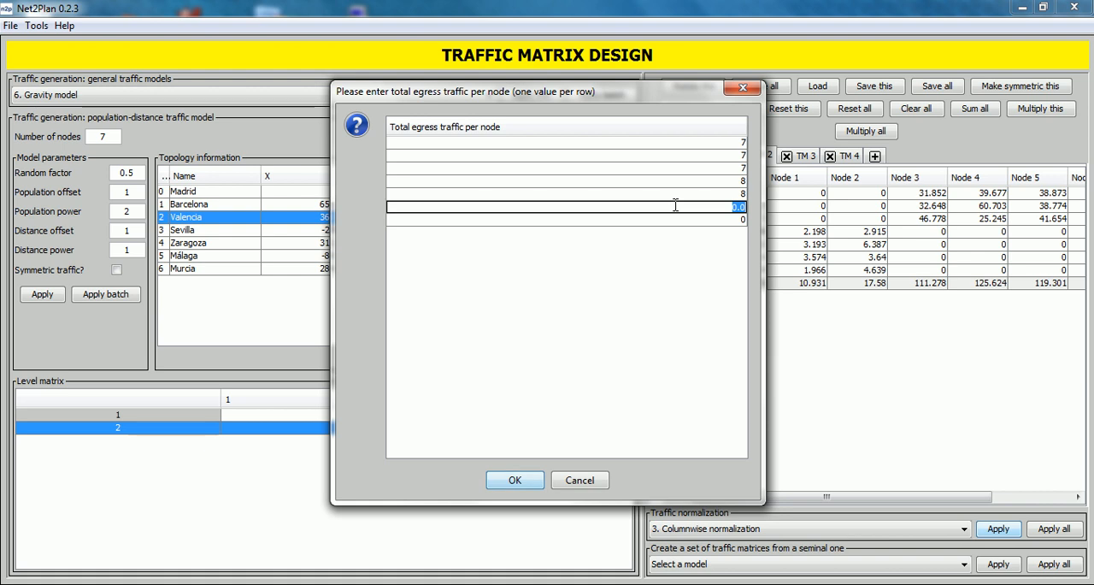
pyautogui.press('Return')
pyautogui.doubleClick(676, 220)
pyautogui.write('10')
pyautogui.click(515, 480)
pyautogui.click(516, 480)
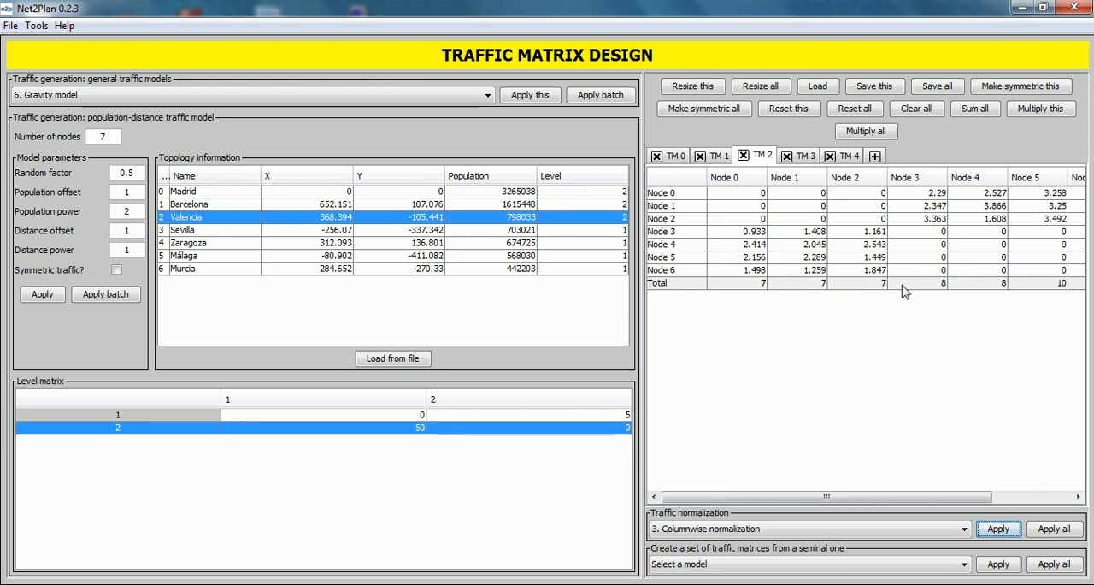
pyautogui.moveTo(885, 503); pyautogui.dragTo(855, 513)
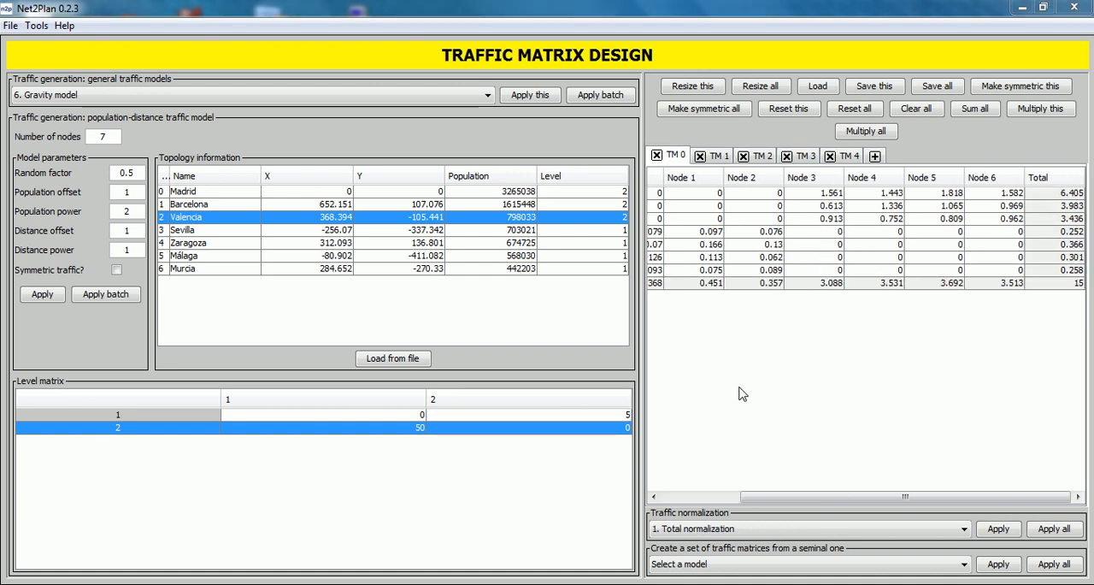
# - Display TM 3 and choose normalization to the maximum traffic that can be carried
pyautogui.click(766, 528)
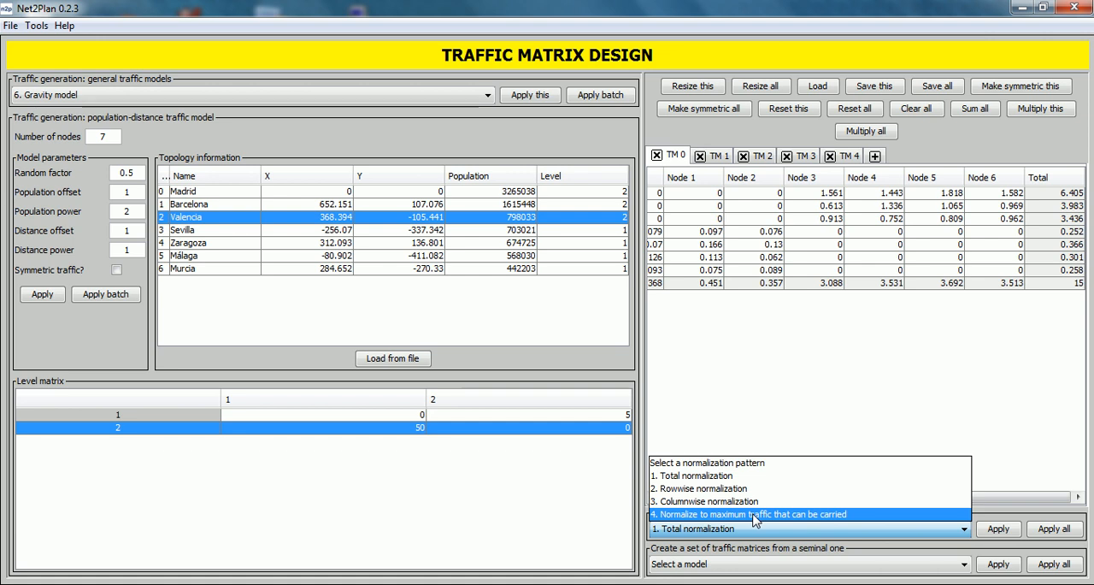
pyautogui.click(809, 161)
pyautogui.click(809, 162)
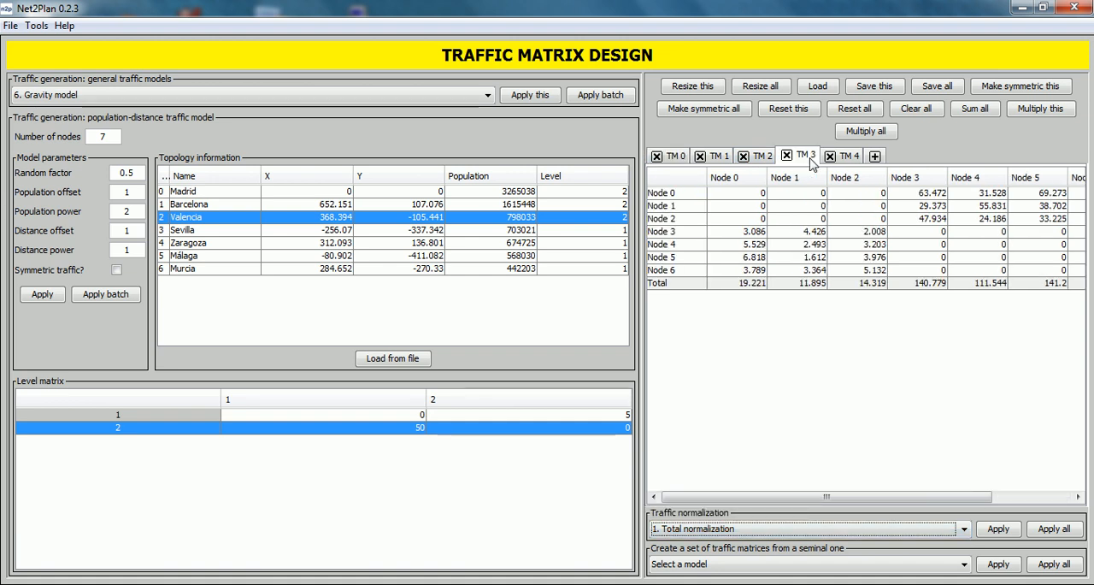
pyautogui.click(794, 530)
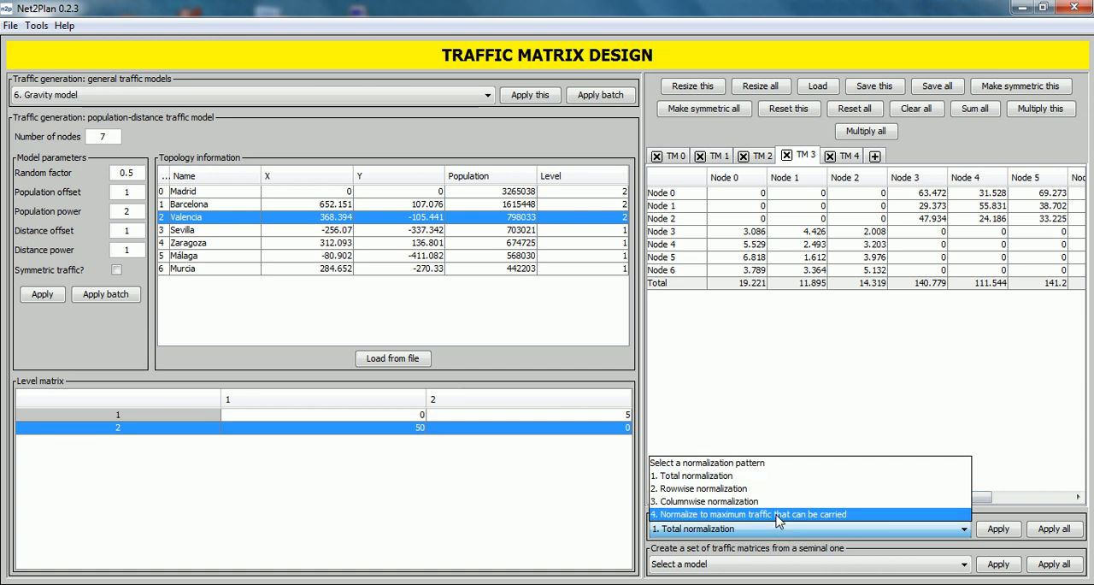
pyautogui.click(779, 515)
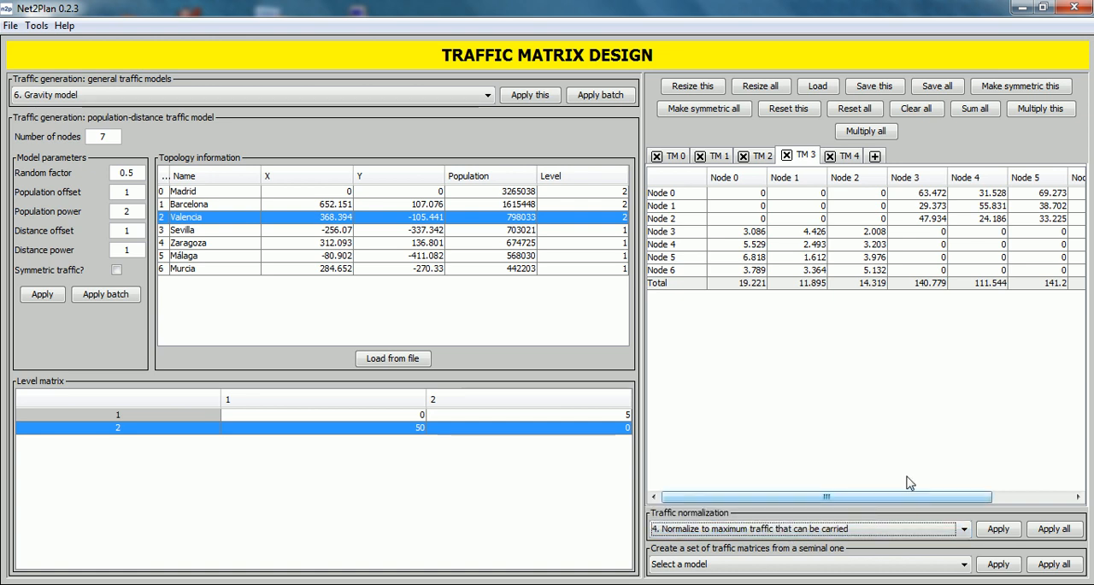
pyautogui.click(997, 529)
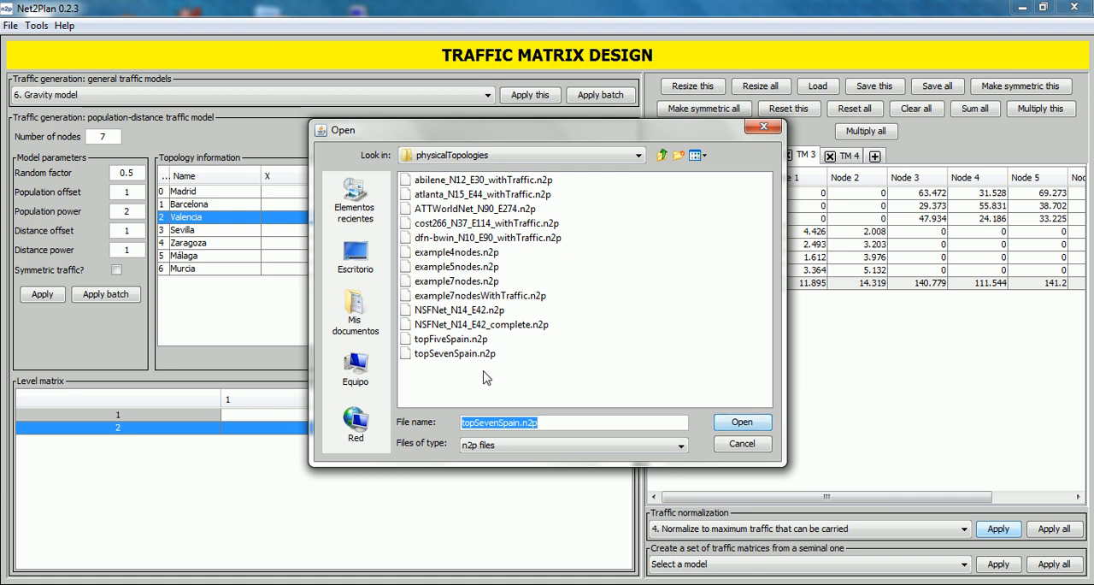
pyautogui.click(446, 285)
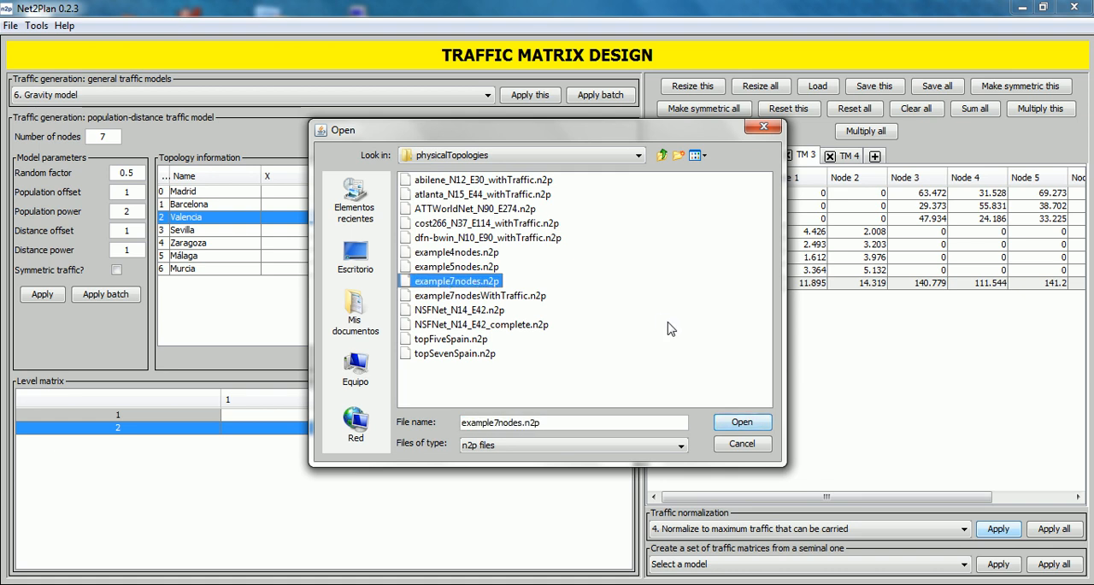
pyautogui.click(746, 423)
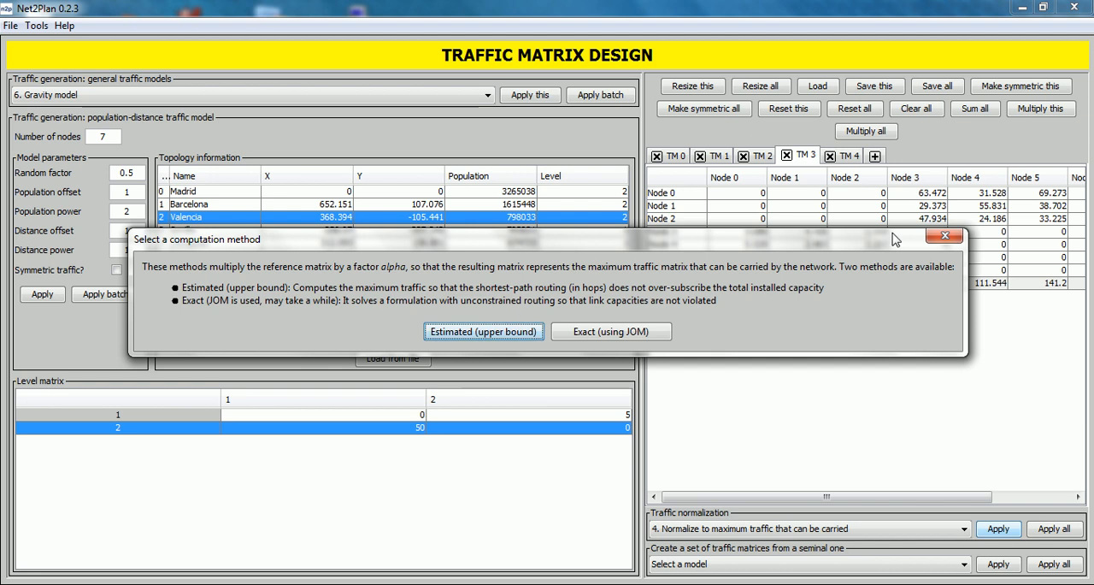
pyautogui.click(943, 237)
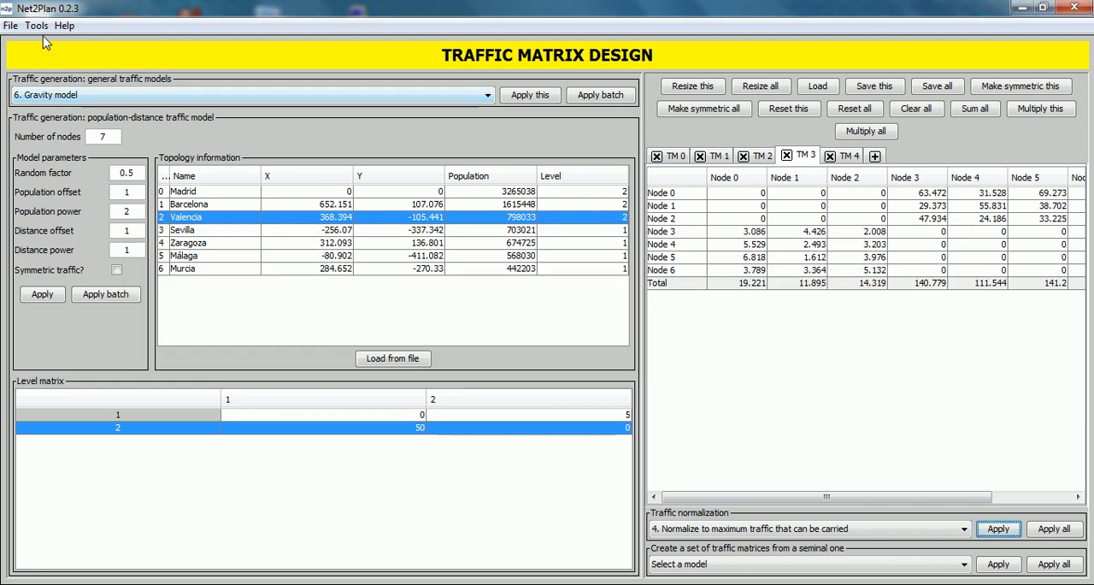
# - Review the default solvers and solver library paths in the program's solver options, leaving them as they are
pyautogui.click(8, 26)
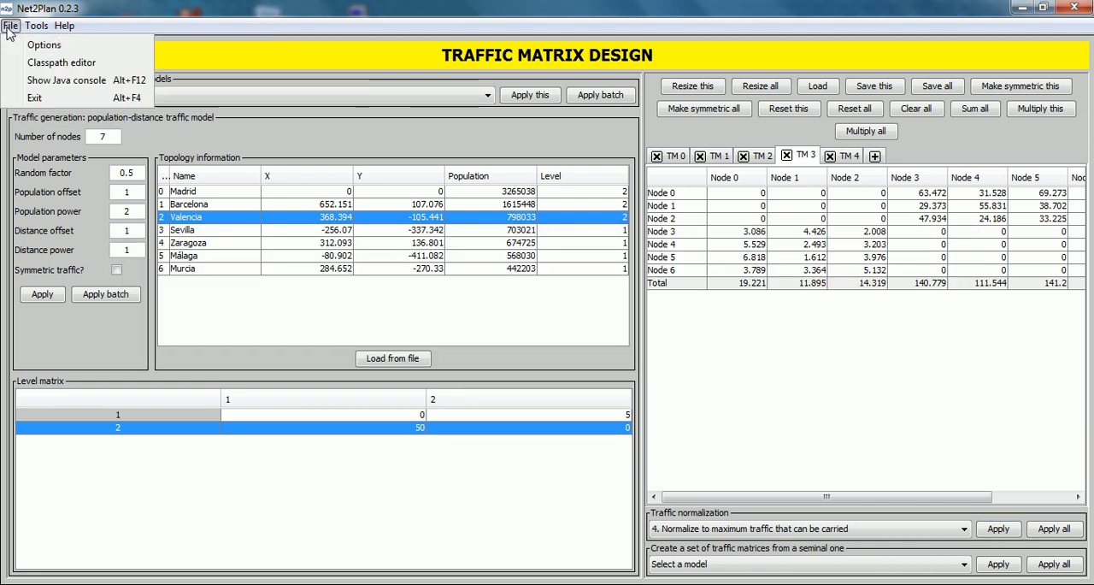
pyautogui.click(13, 47)
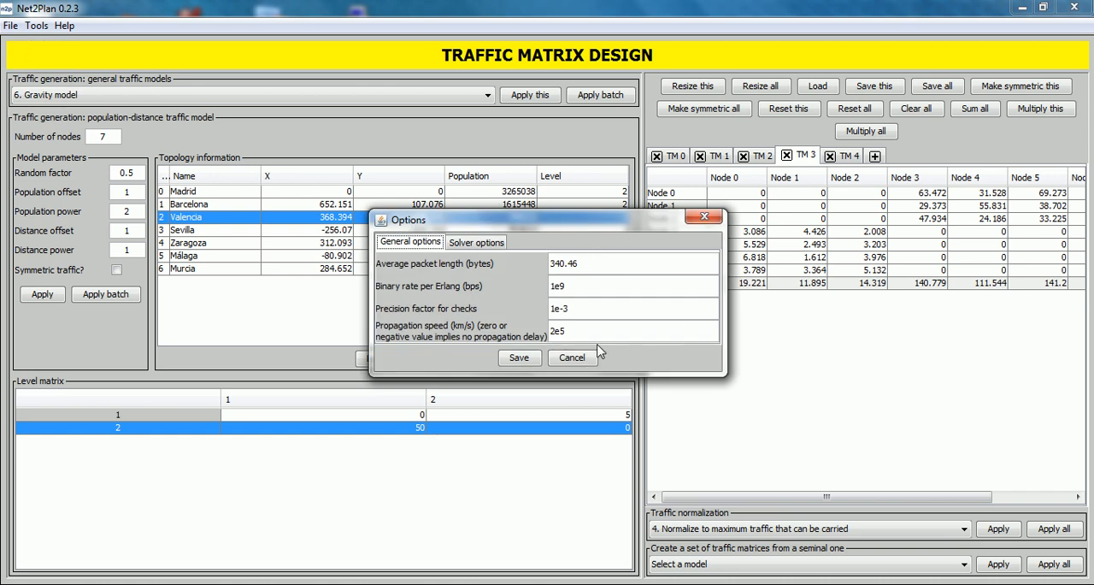
pyautogui.click(489, 245)
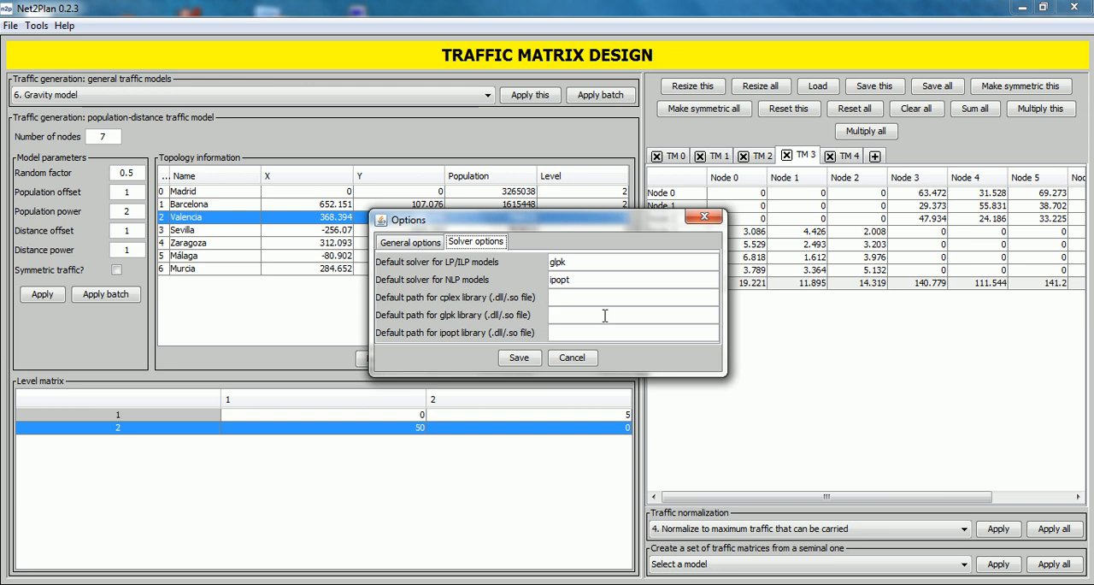
pyautogui.click(705, 217)
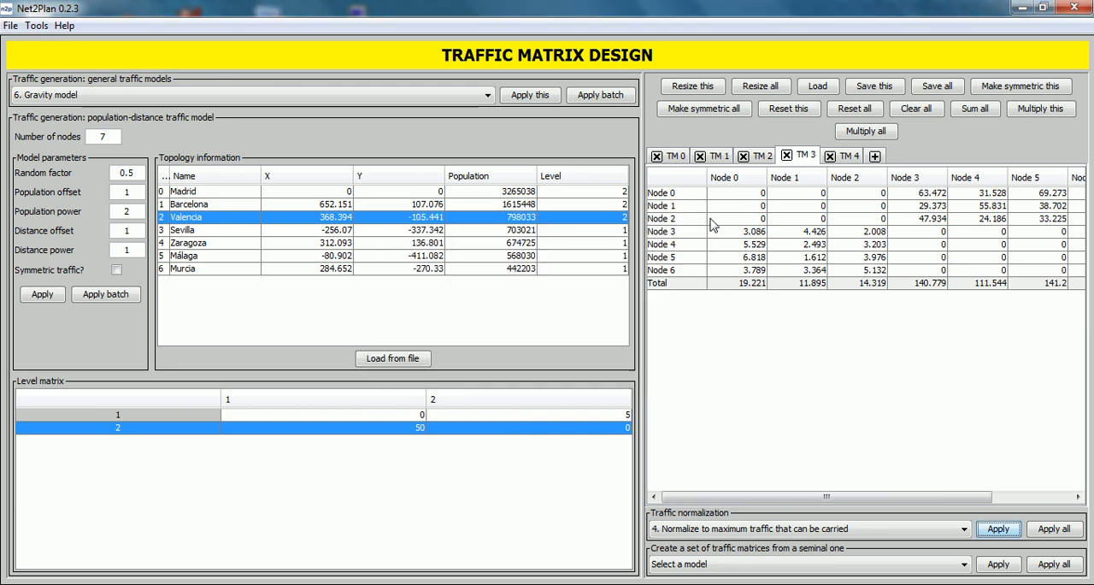
# - Normalize TM 3 to the maximum carried traffic for the example7nodes.n2p topology, using the Estimated (upper bound) method
pyautogui.click(995, 528)
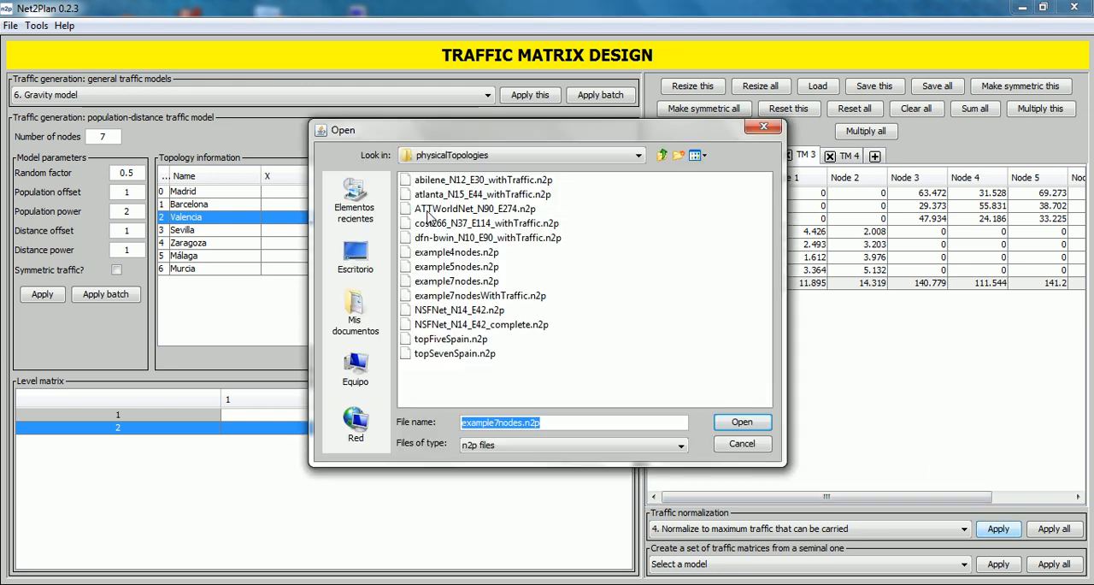
pyautogui.click(450, 280)
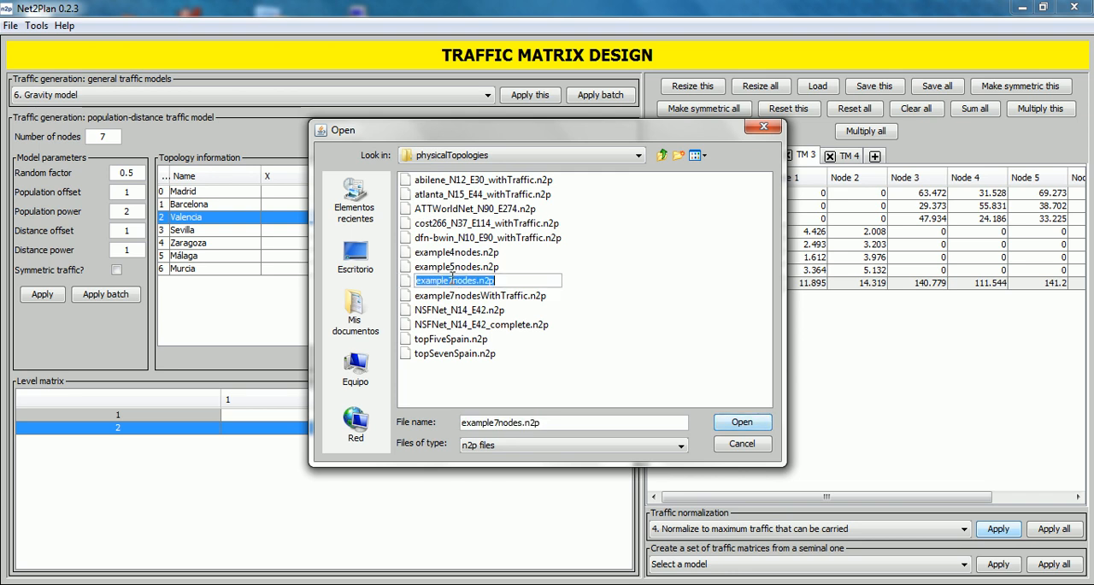
pyautogui.click(725, 422)
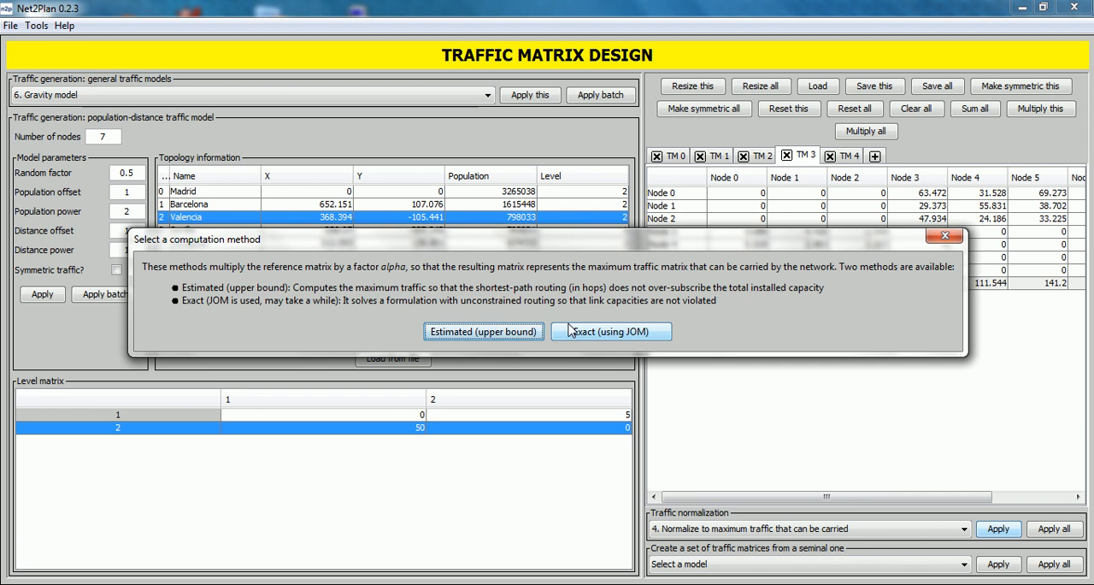
pyautogui.click(462, 332)
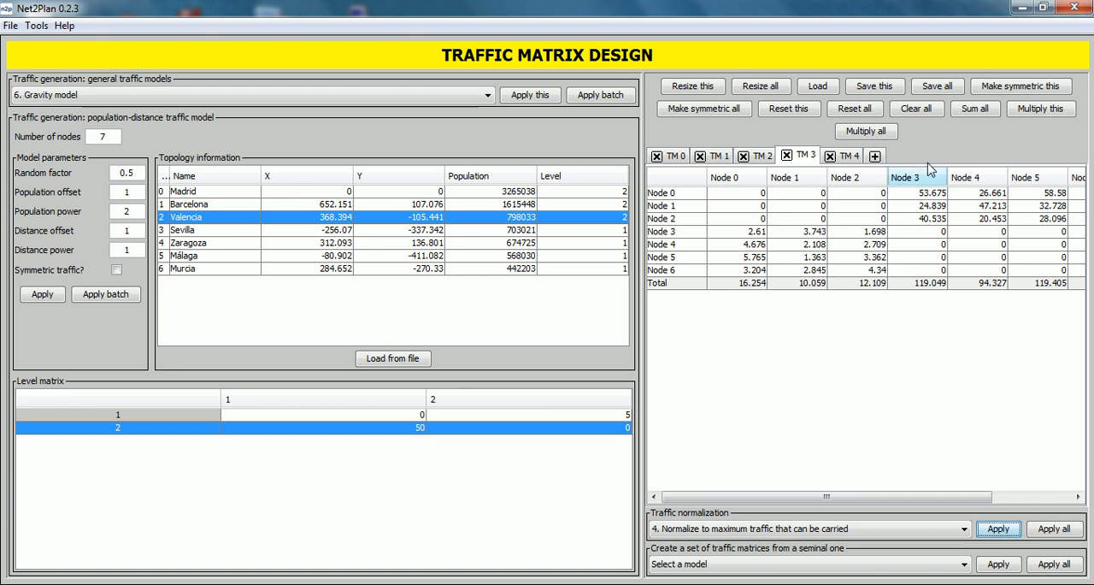
# - Save TM 3 in the trafficMatrices folder as normalizetm3
pyautogui.click(873, 86)
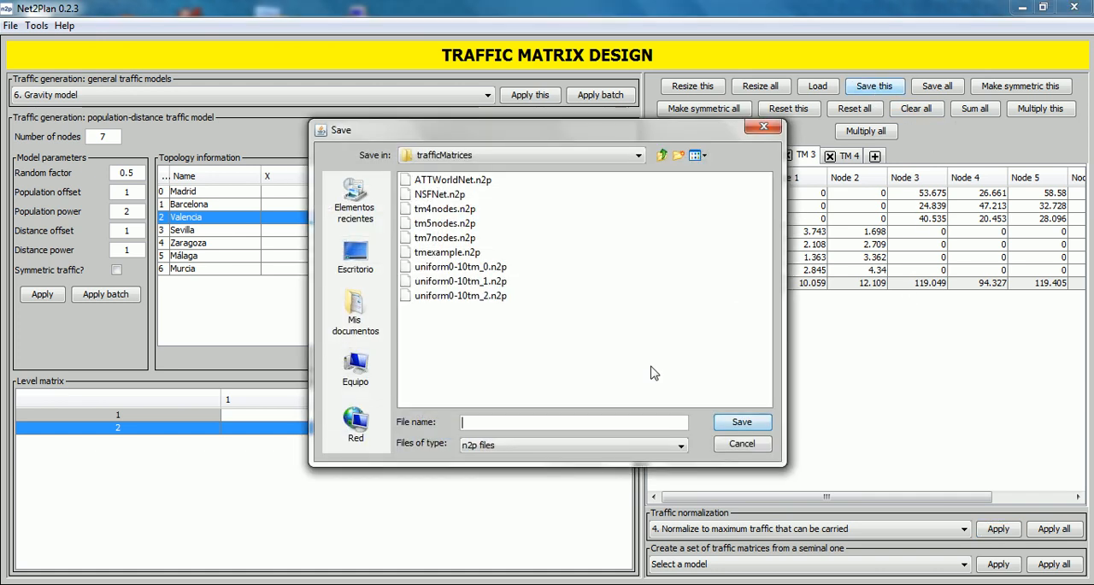
pyautogui.write('norma')
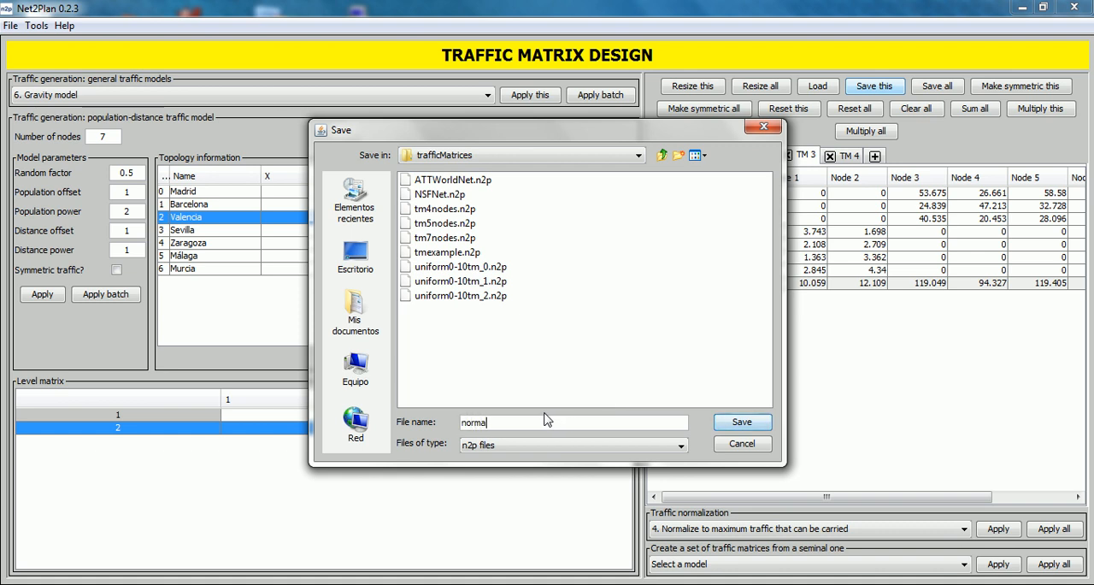
pyautogui.write('lizetm3')
pyautogui.click(742, 422)
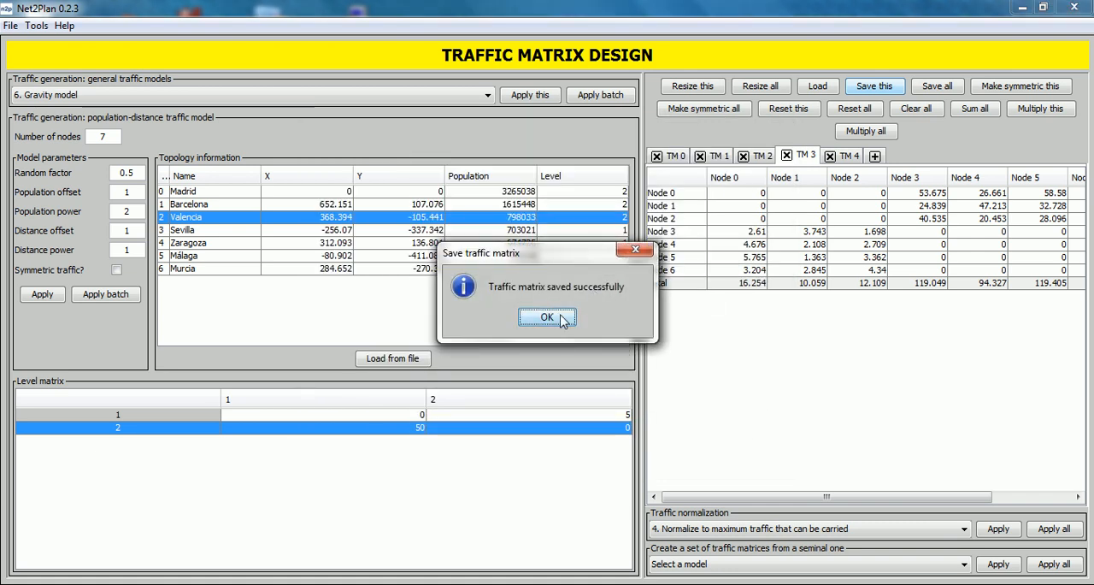
pyautogui.click(547, 317)
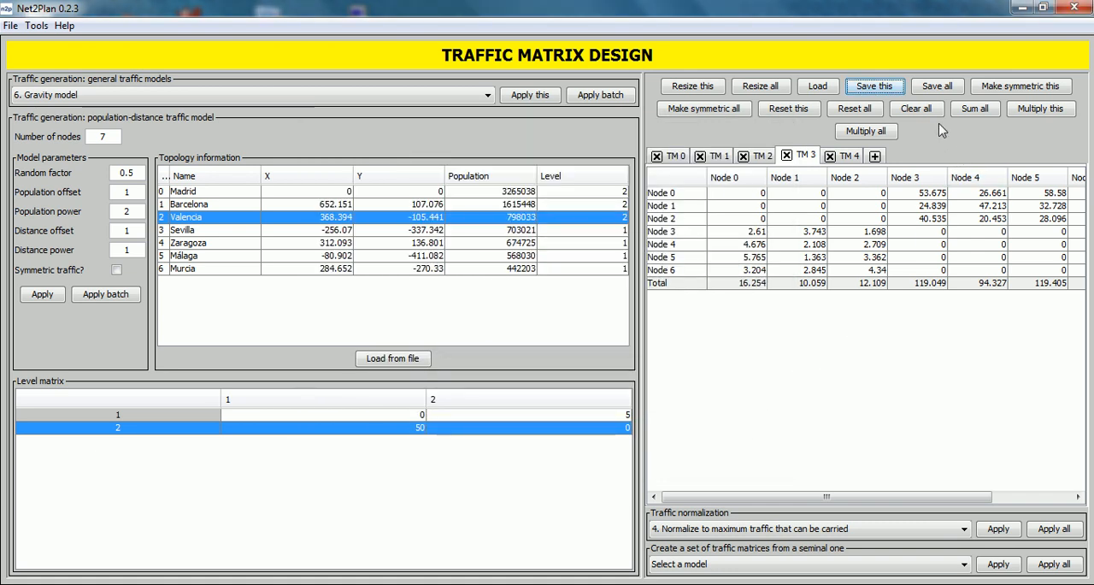
# - Clear all traffic matrices and load the saved matrix normalizetm3.n2p
pyautogui.click(913, 109)
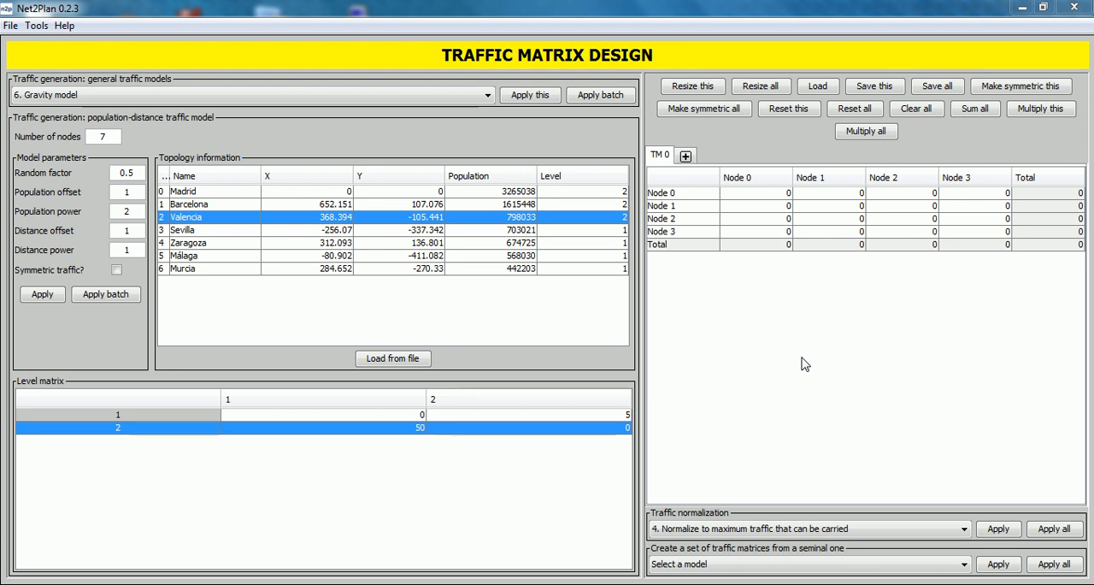
pyautogui.click(721, 565)
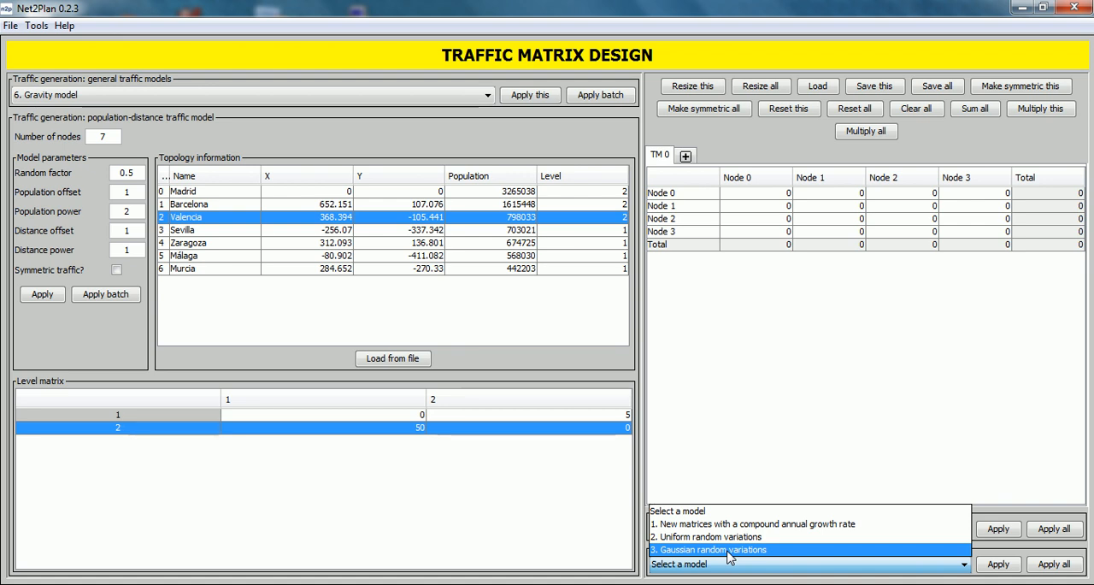
pyautogui.click(726, 553)
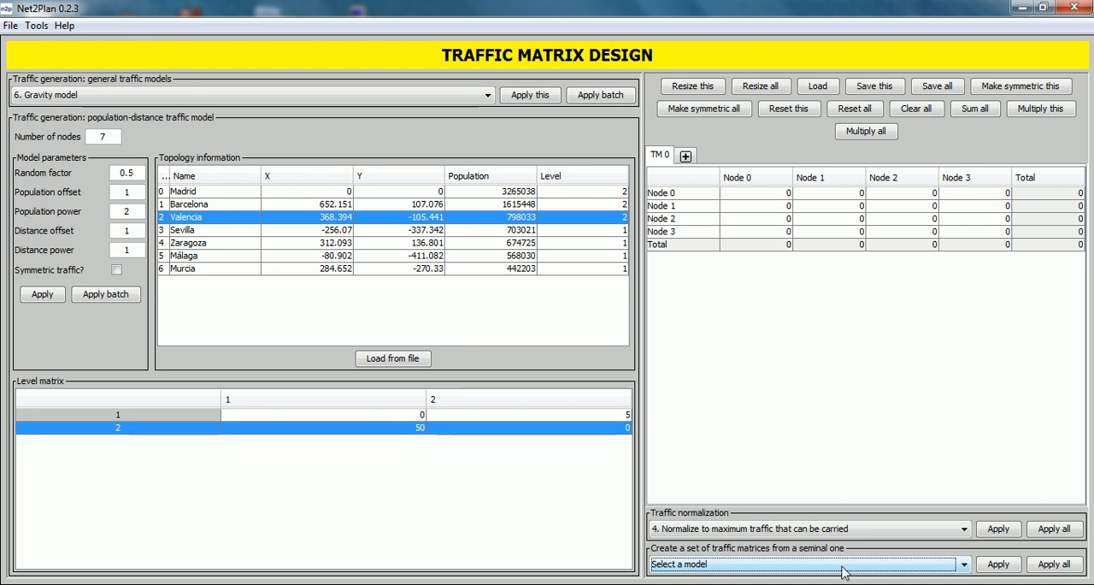
pyautogui.click(818, 86)
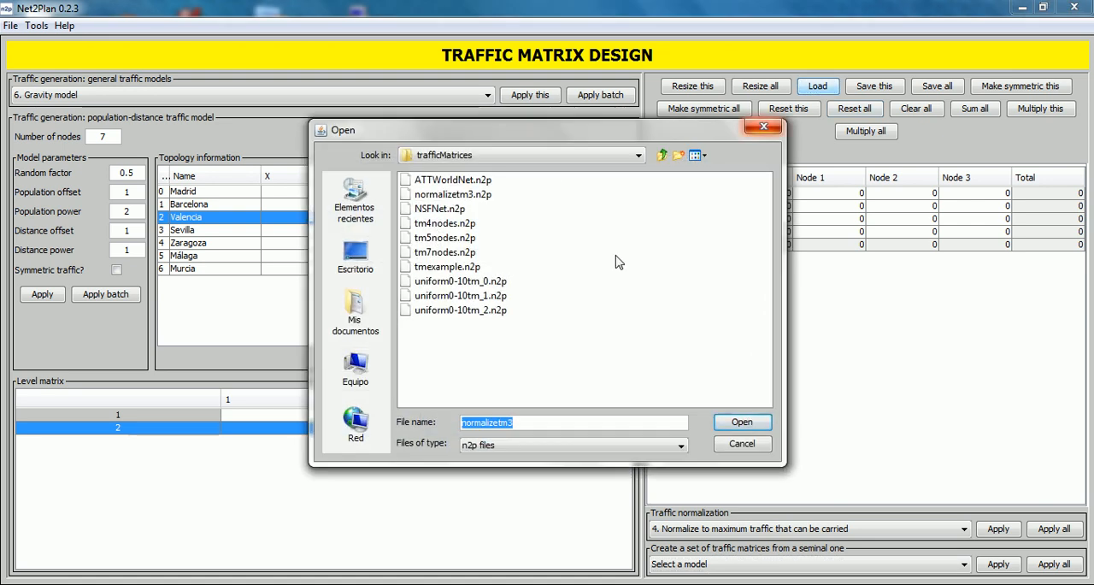
pyautogui.click(474, 195)
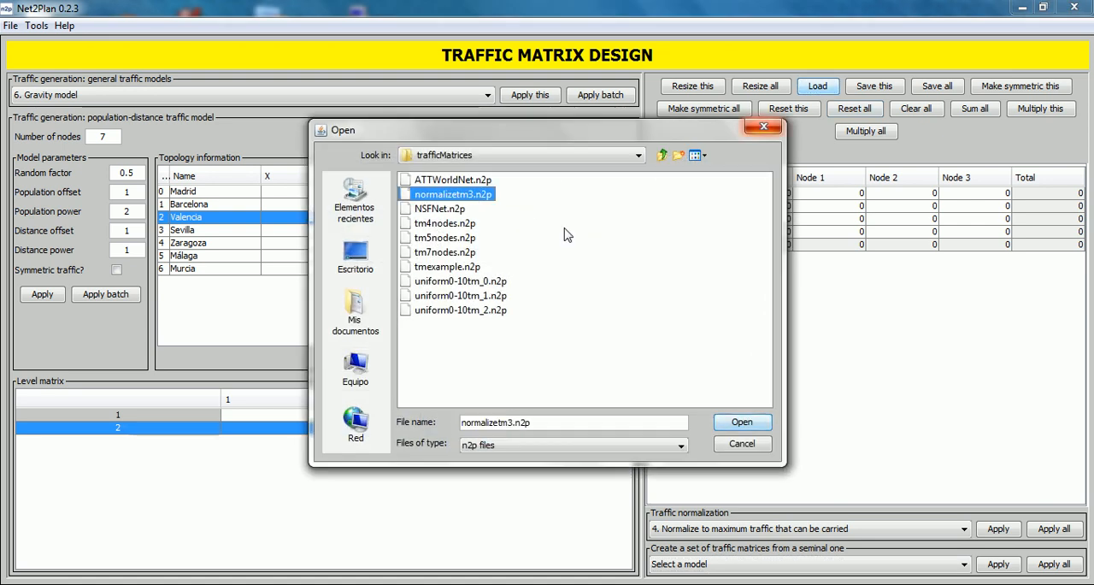
pyautogui.click(741, 423)
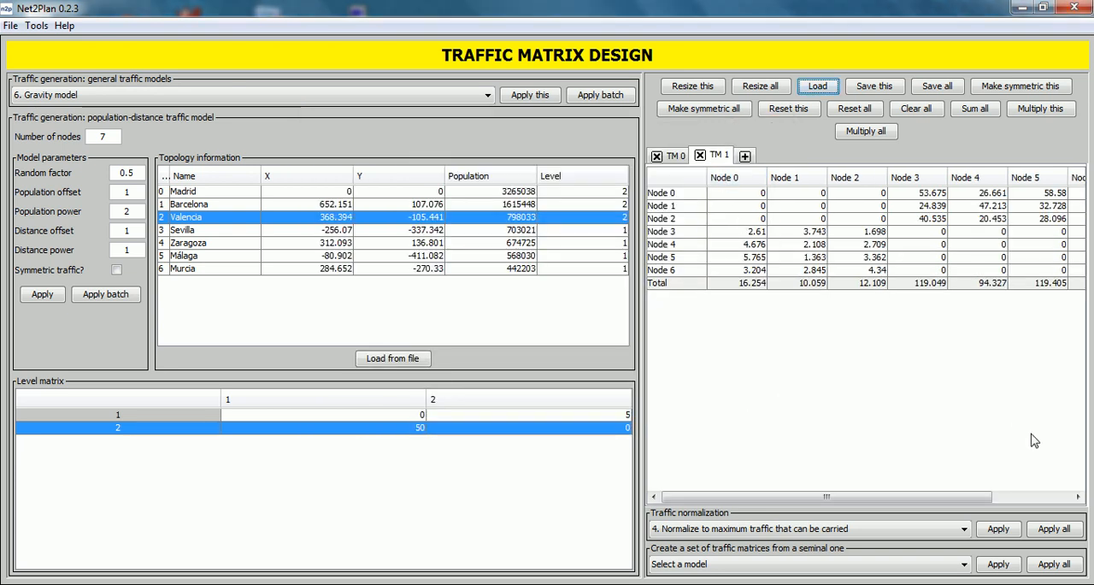
# - Create 5 new matrices from TM 1 with Gaussian random variations, using coefficient of variation 0.1 and maximum relative variation 0.2
pyautogui.click(878, 565)
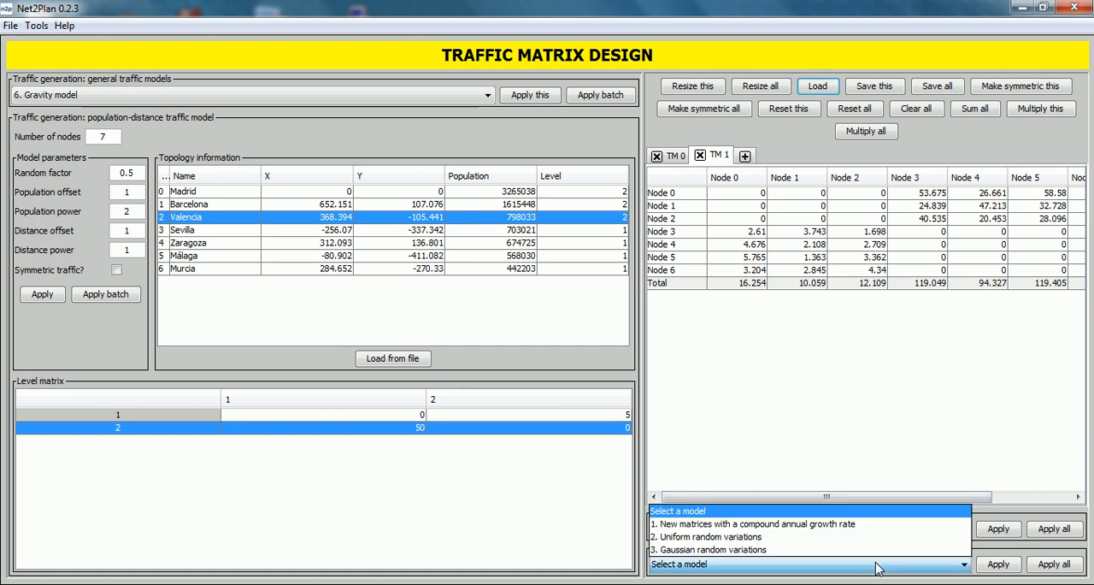
pyautogui.click(811, 549)
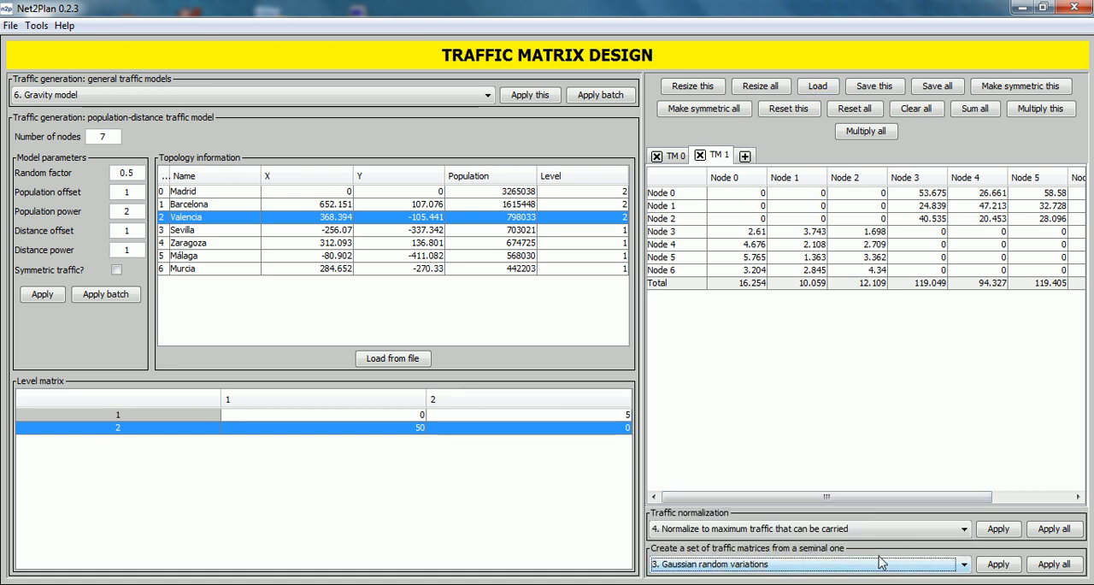
pyautogui.click(1010, 566)
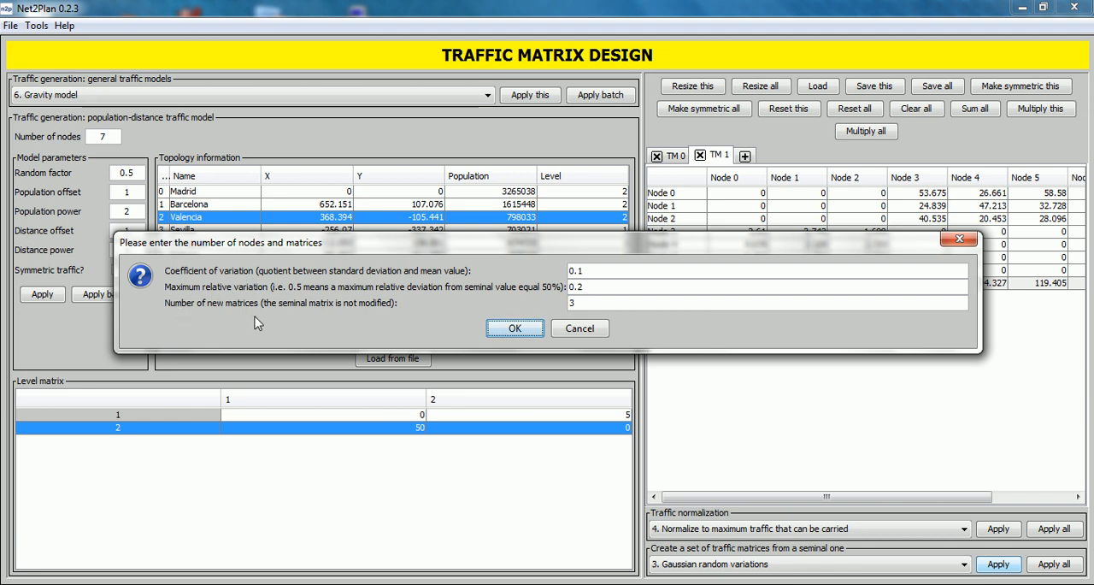
pyautogui.doubleClick(576, 302)
pyautogui.write('5')
pyautogui.click(517, 328)
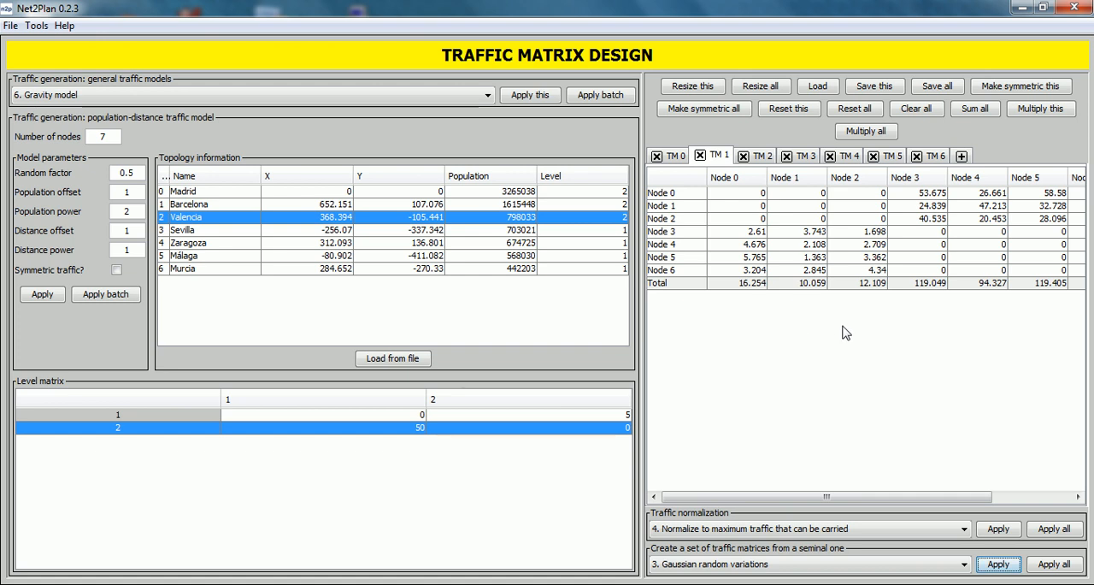
# - Review the generated matrices TM 2 through TM 6 and compare them with the seminal matrix TM 1
pyautogui.click(771, 160)
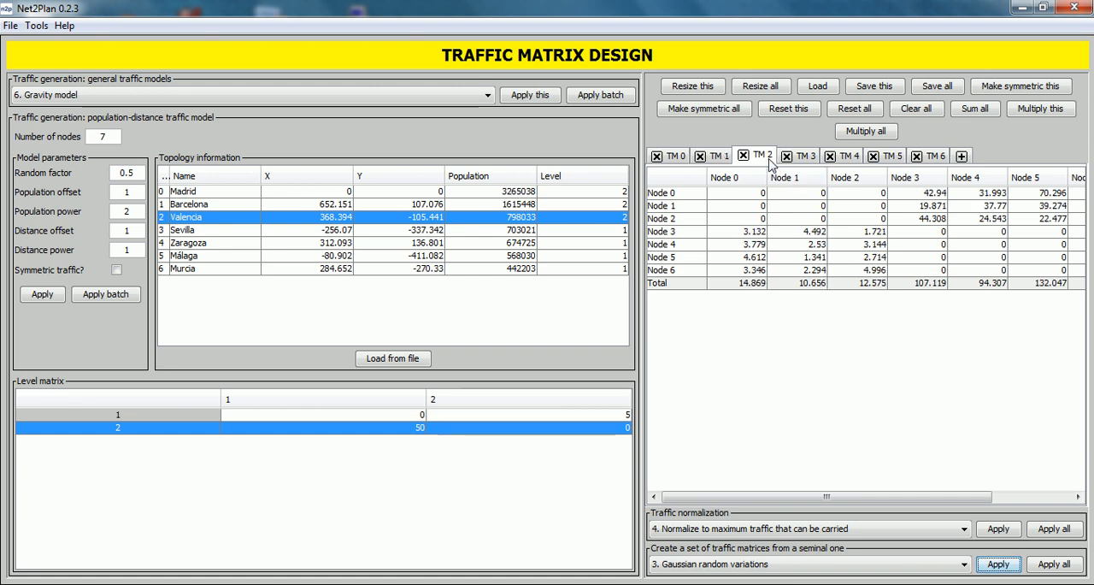
pyautogui.click(805, 159)
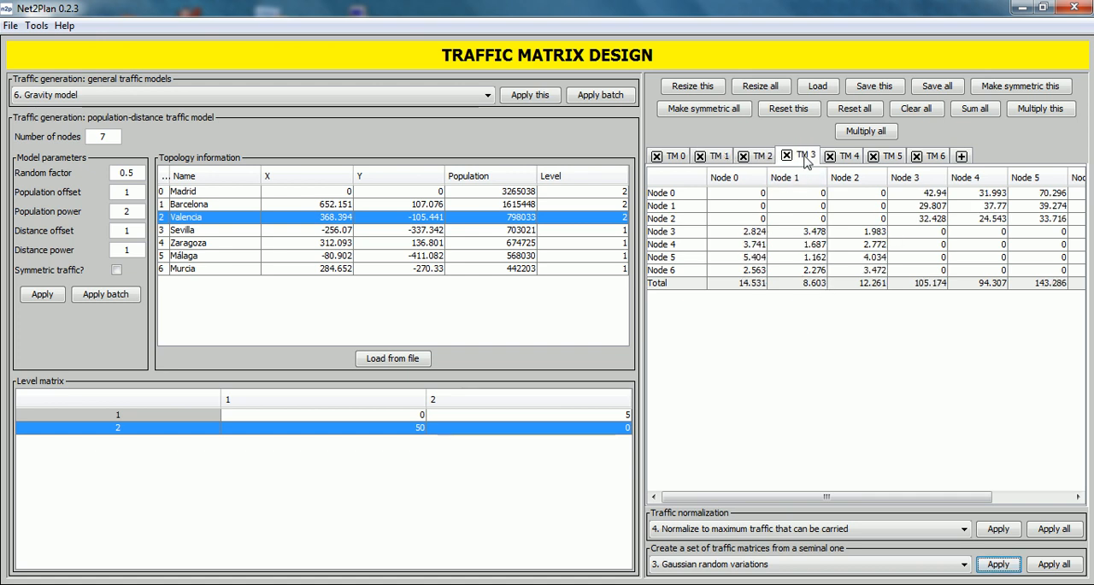
pyautogui.click(849, 159)
pyautogui.click(896, 161)
pyautogui.click(935, 160)
pyautogui.click(725, 159)
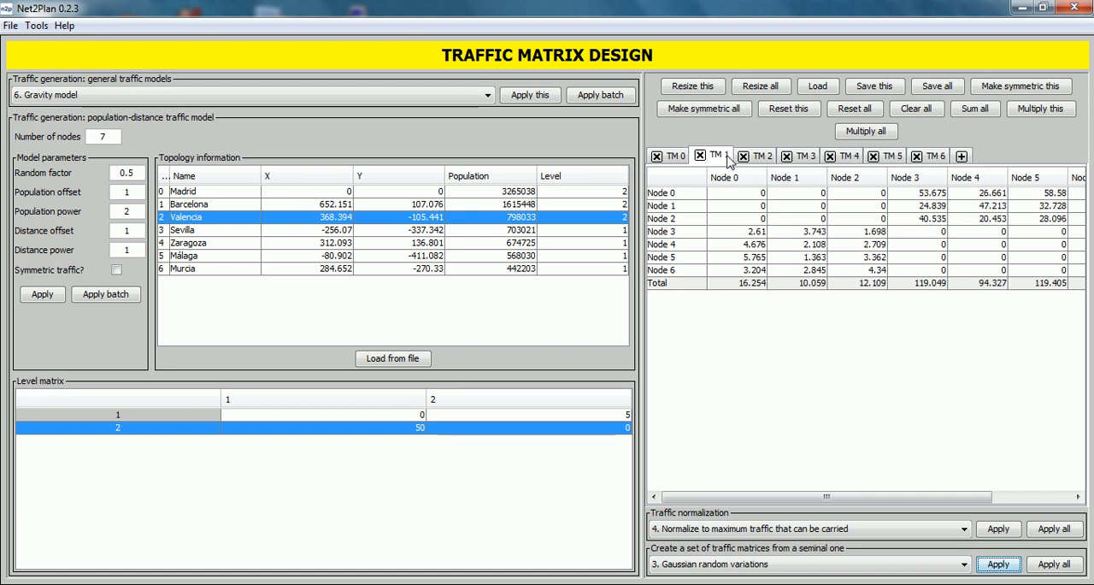